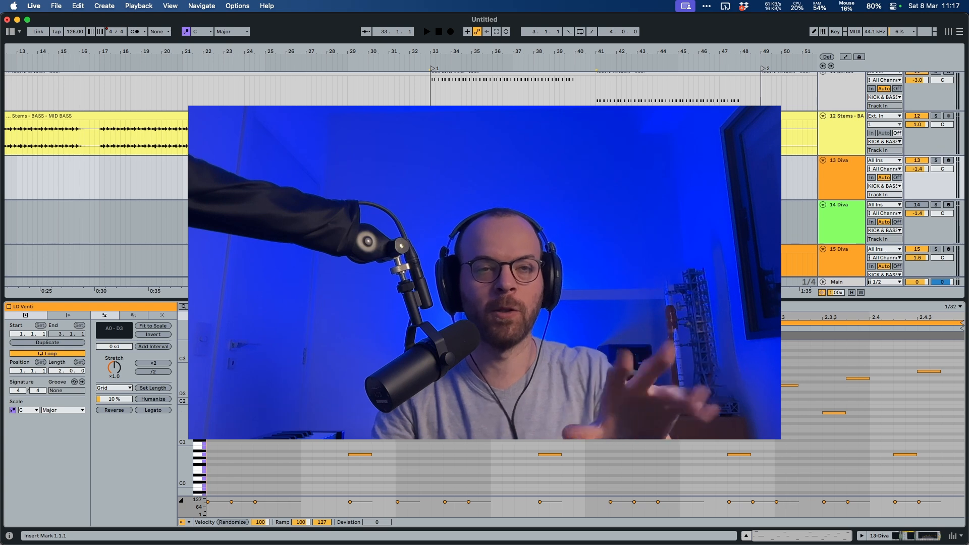
# Solo the 13 Diva track and play its LD Venti clip while checking its notes and device chain.
pyautogui.click(936, 161)
pyautogui.press('space')
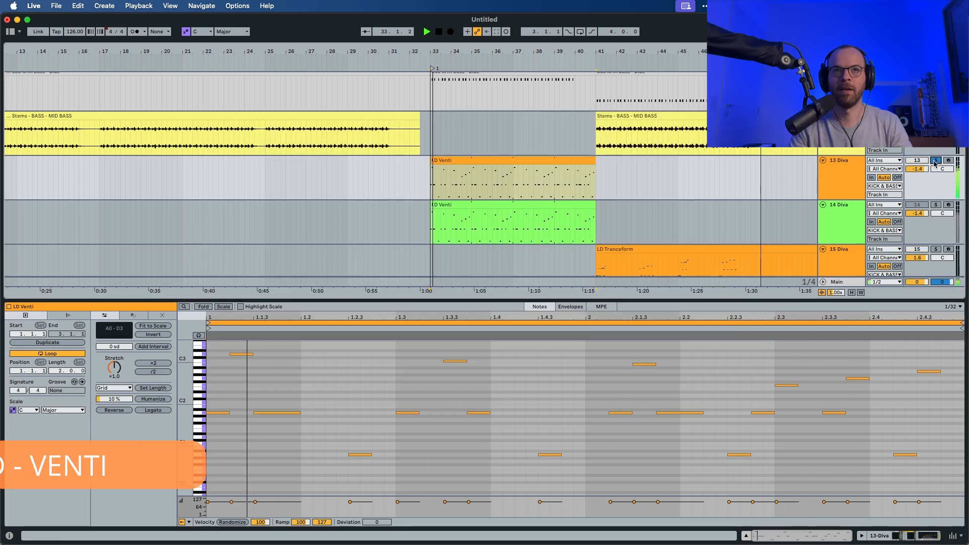
pyautogui.click(856, 170)
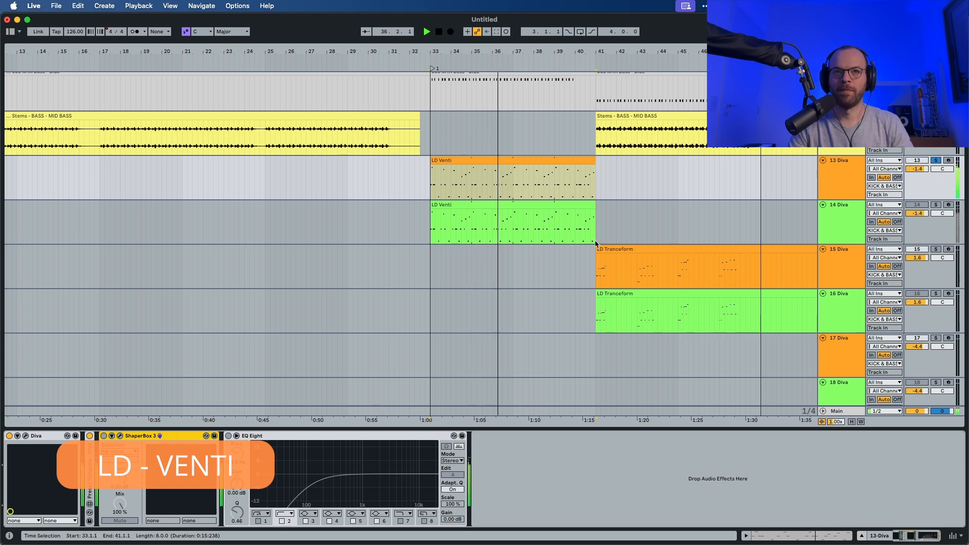
pyautogui.click(479, 162)
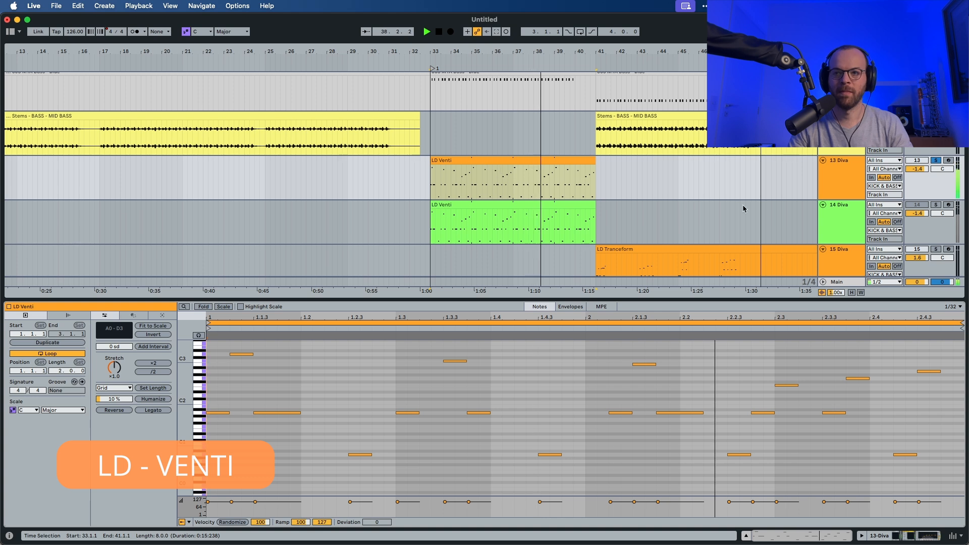
pyautogui.press('space')
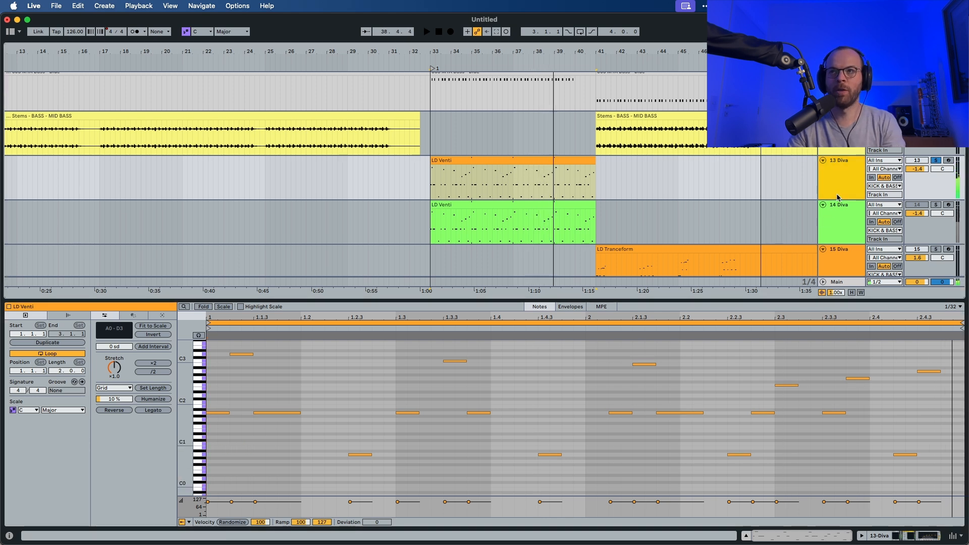
pyautogui.click(838, 197)
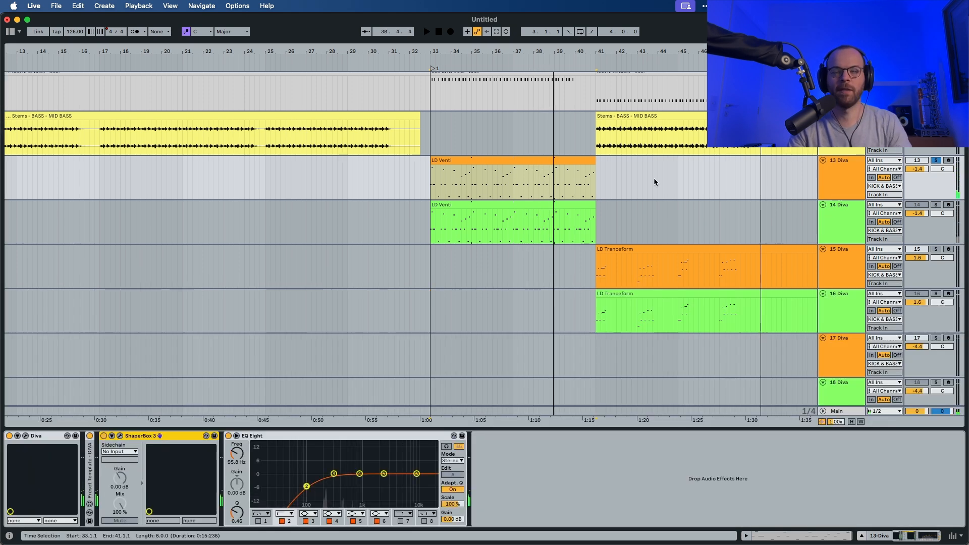
# Unsolo the 13 Diva track and play the LD Venti lead in the full arrangement.
pyautogui.click(937, 162)
pyautogui.press('space')
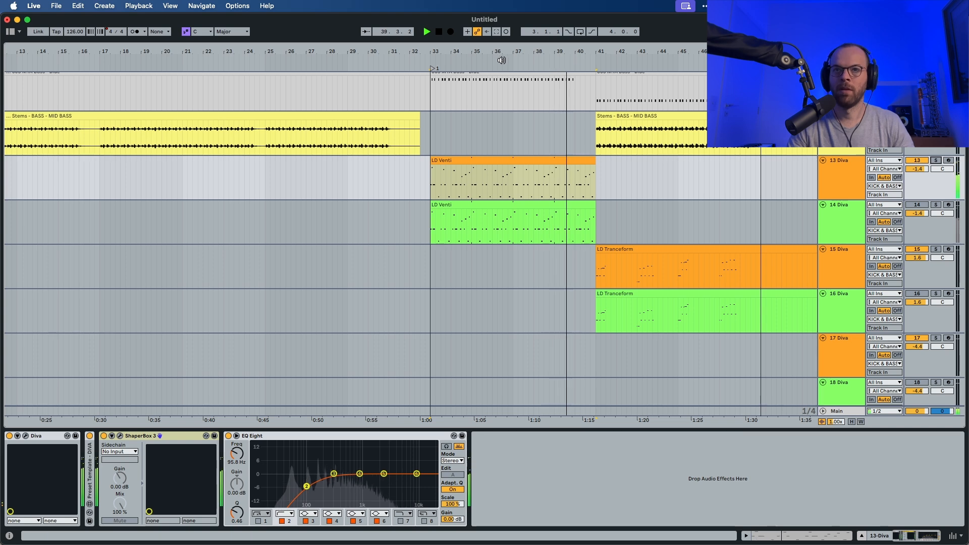
pyautogui.hscroll(2, 493, 164)
pyautogui.press('space')
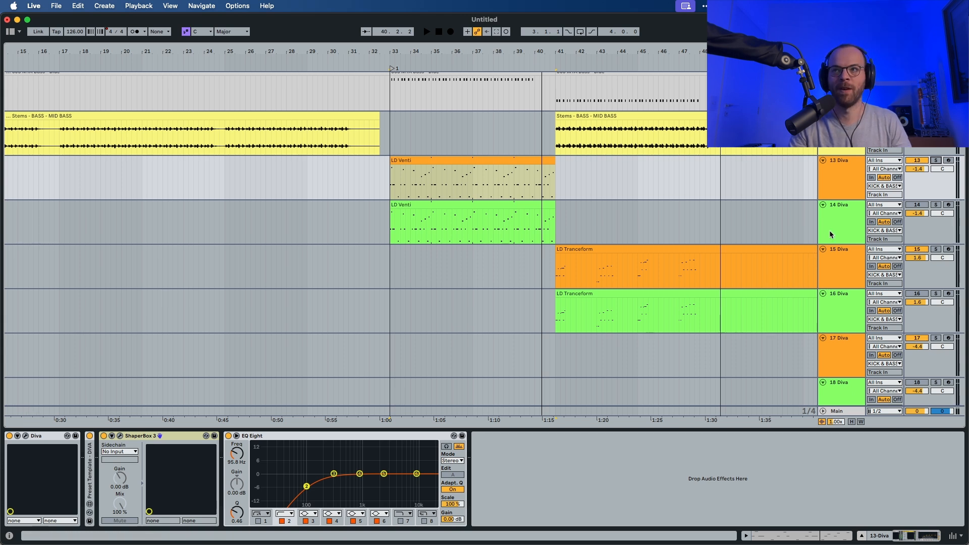
# Open the Diva synth on the 14 Diva track, solo the track and play its starting sound.
pyautogui.click(838, 178)
pyautogui.click(839, 214)
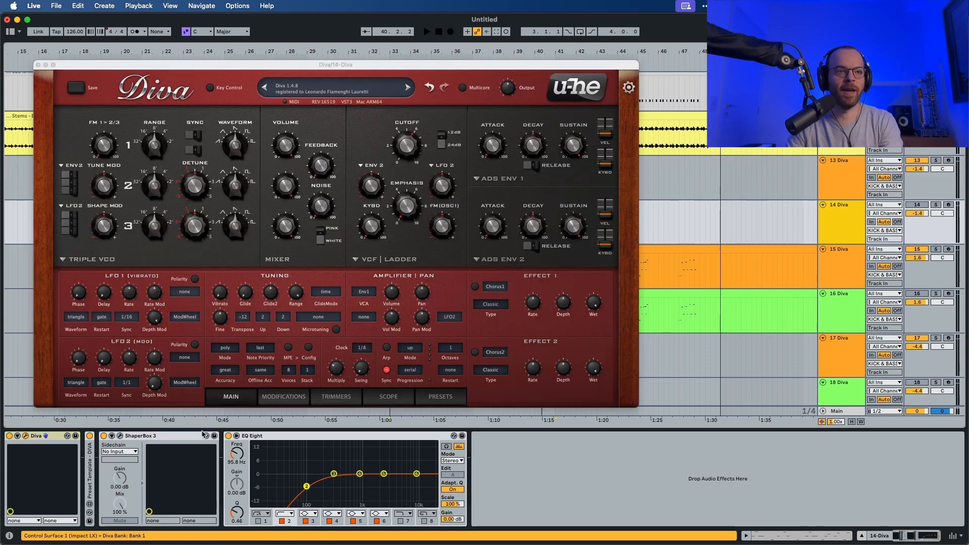
pyautogui.click(192, 437)
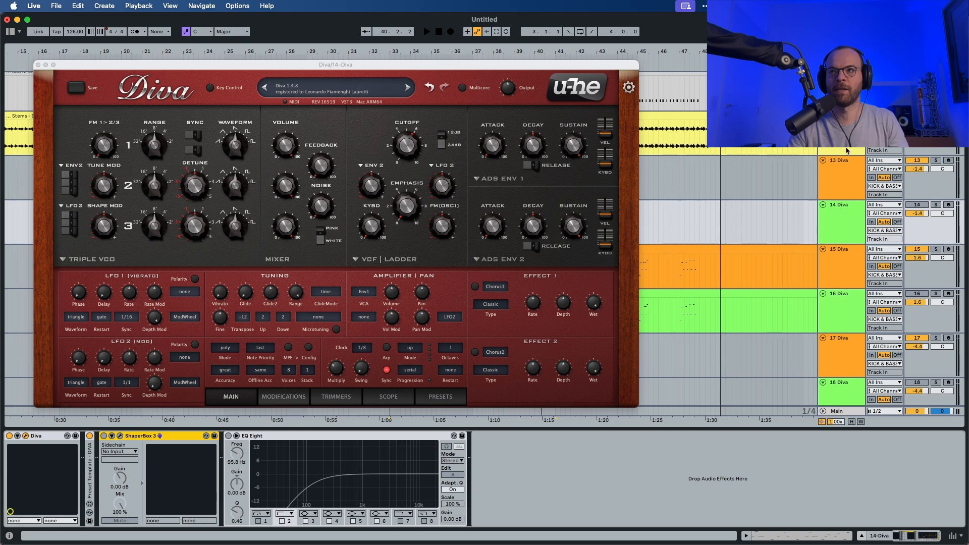
pyautogui.press('space')
pyautogui.click(934, 206)
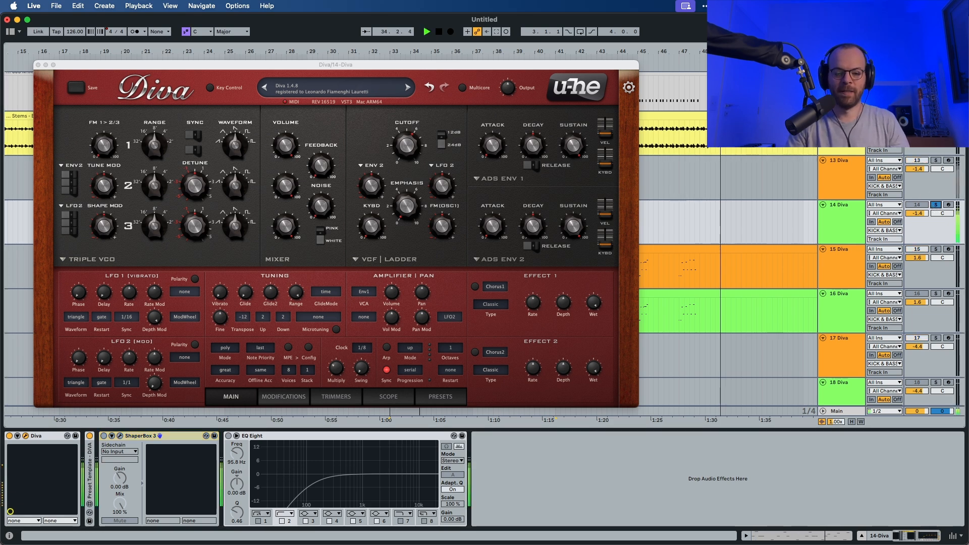
pyautogui.press('super+Tab')
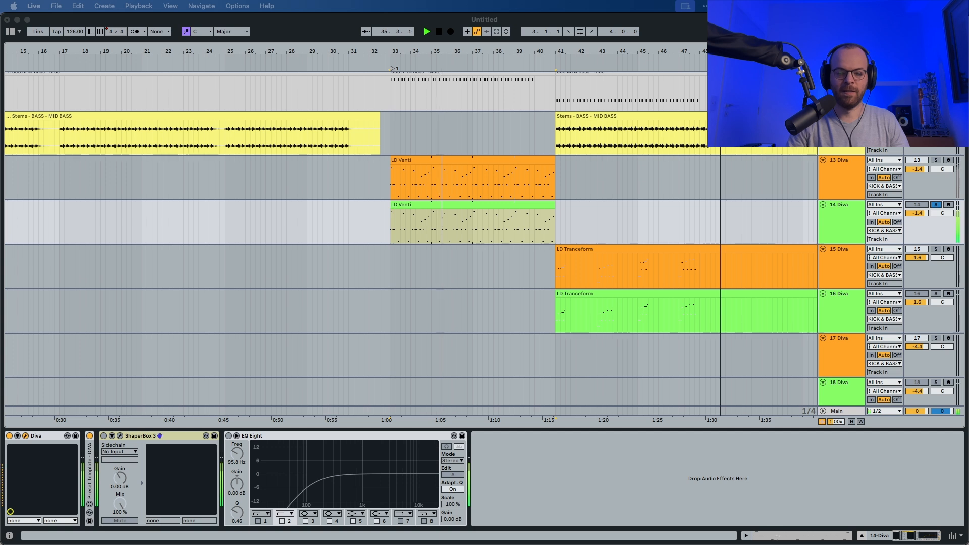
pyautogui.click(861, 205)
pyautogui.press('space')
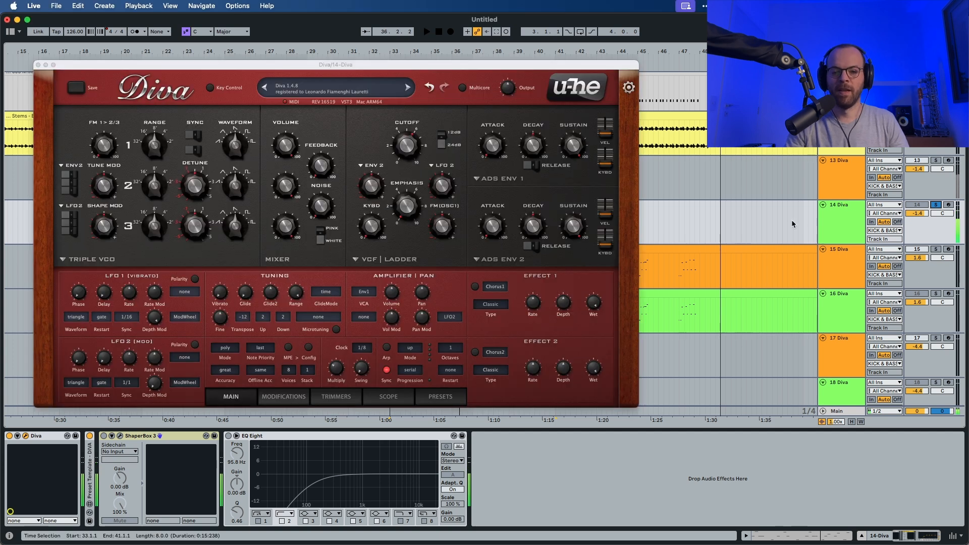
# Set Diva's transpose to 0 and its voice stack to 3, and audition the sound.
pyautogui.click(246, 319)
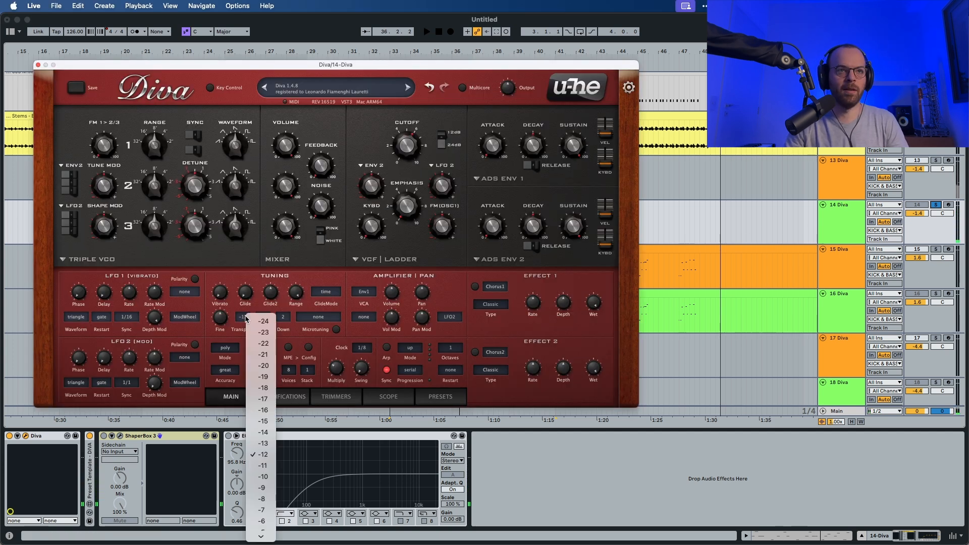
pyautogui.click(269, 456)
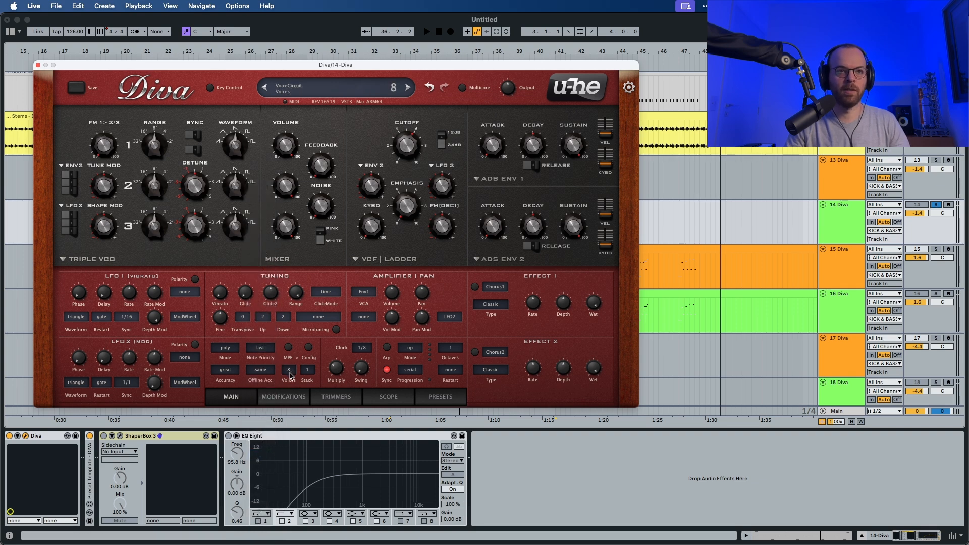
pyautogui.click(307, 370)
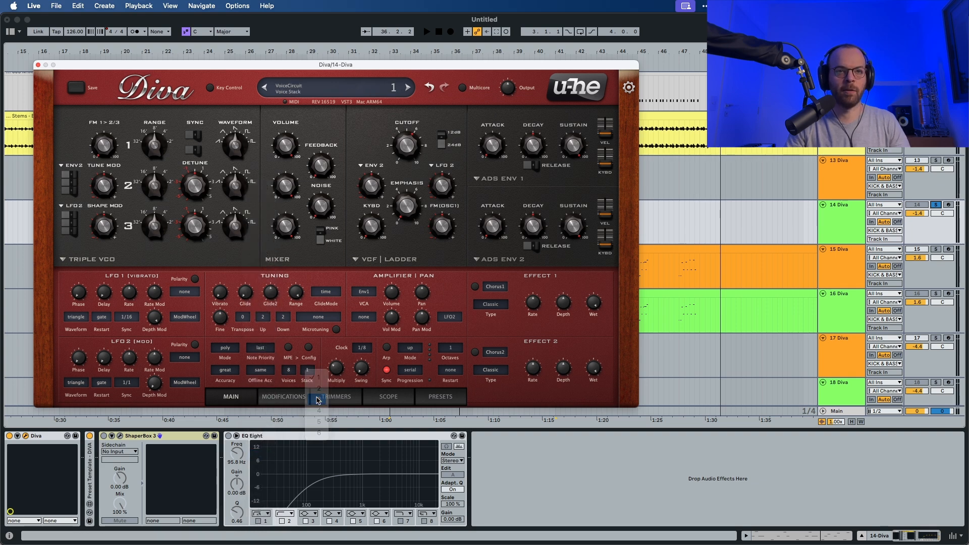
pyautogui.click(319, 400)
pyautogui.press('space')
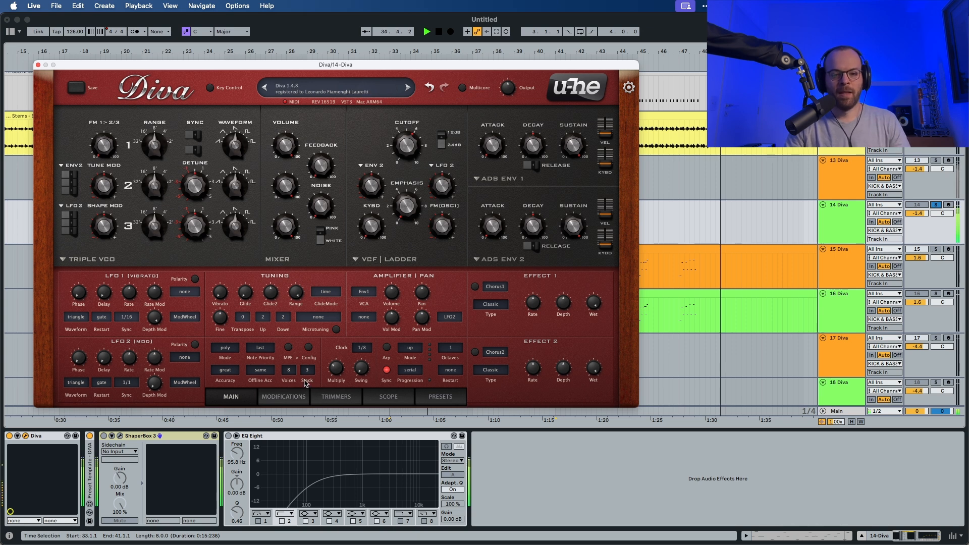
pyautogui.press('space')
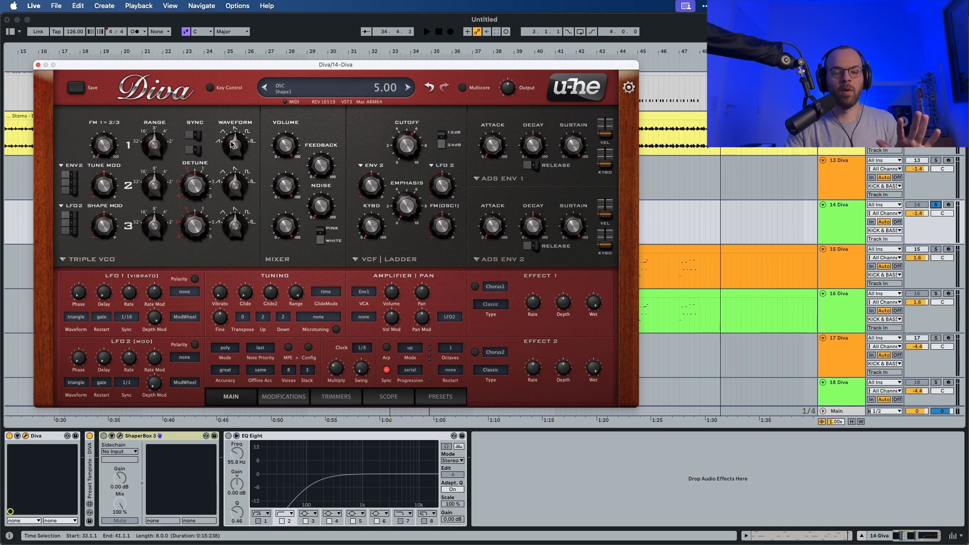
# Set oscillator 2's volume to 100 and oscillator 3's volume to 0, auditioning the mix.
pyautogui.moveTo(281, 142); pyautogui.dragTo(282, 189)
pyautogui.press('space')
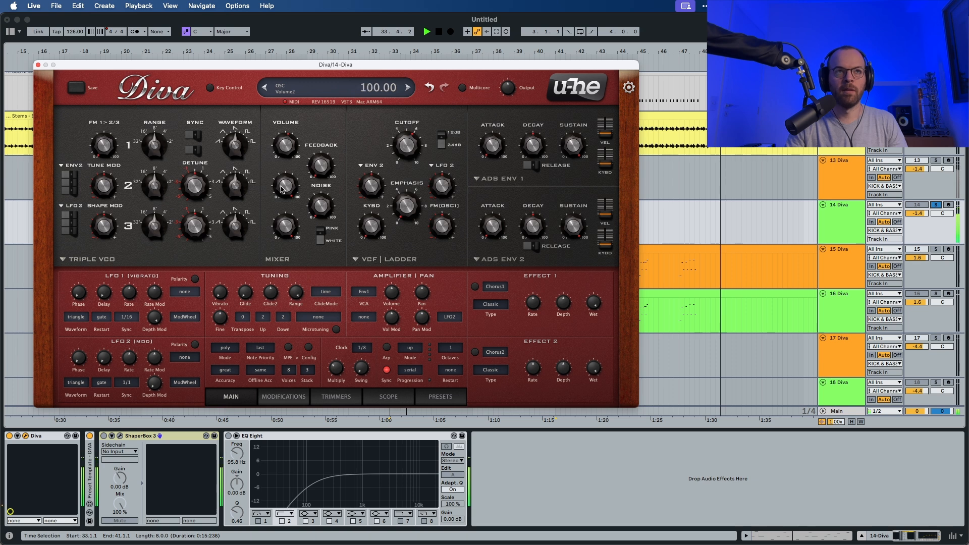
pyautogui.press('space')
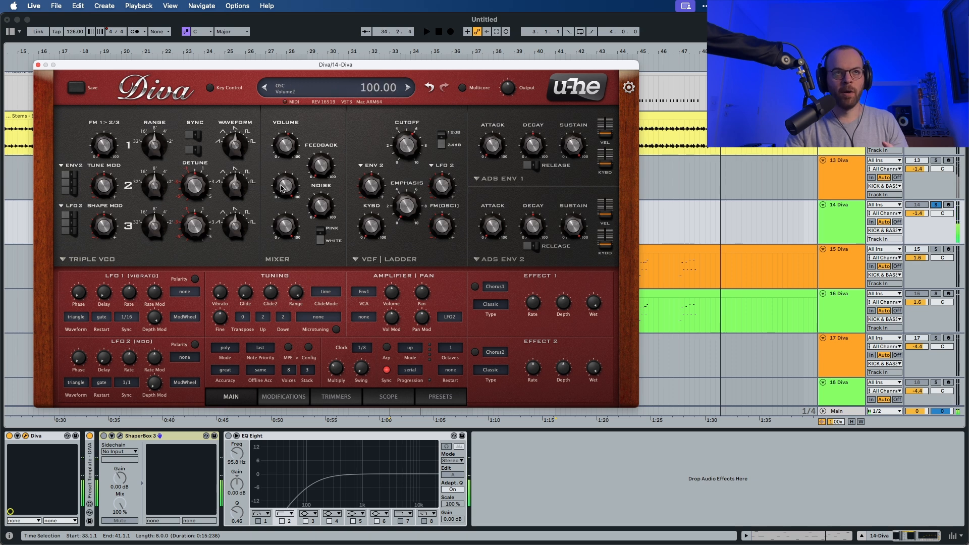
pyautogui.moveTo(281, 228); pyautogui.dragTo(283, 321)
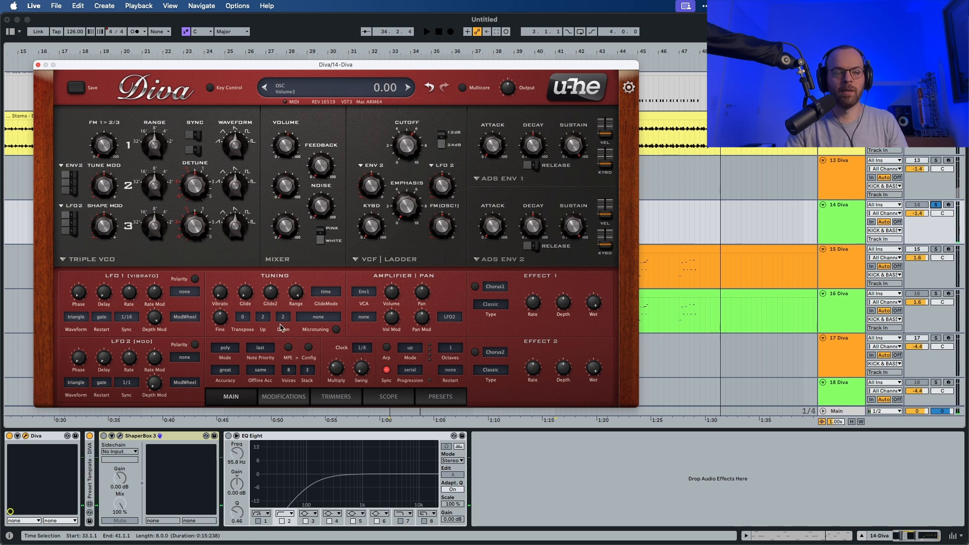
pyautogui.press('space')
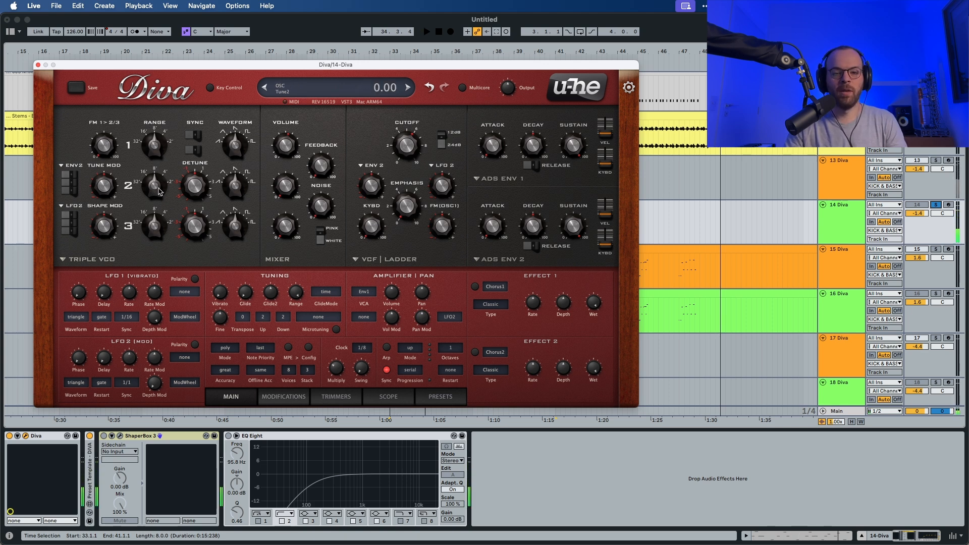
# Raise oscillator 2's range to 24 and rebalance the oscillator levels, with oscillator 1's volume at 54.
pyautogui.moveTo(159, 191); pyautogui.dragTo(161, 117)
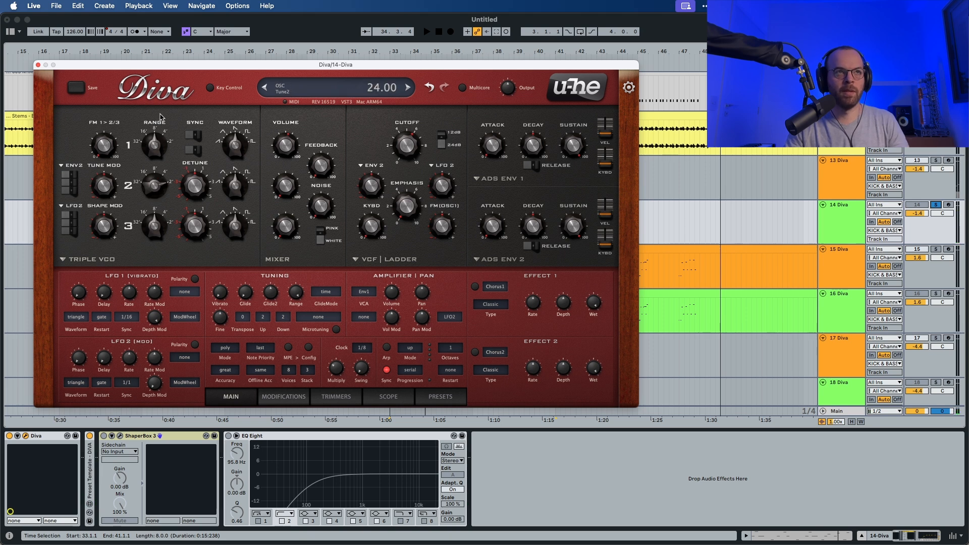
pyautogui.press('space')
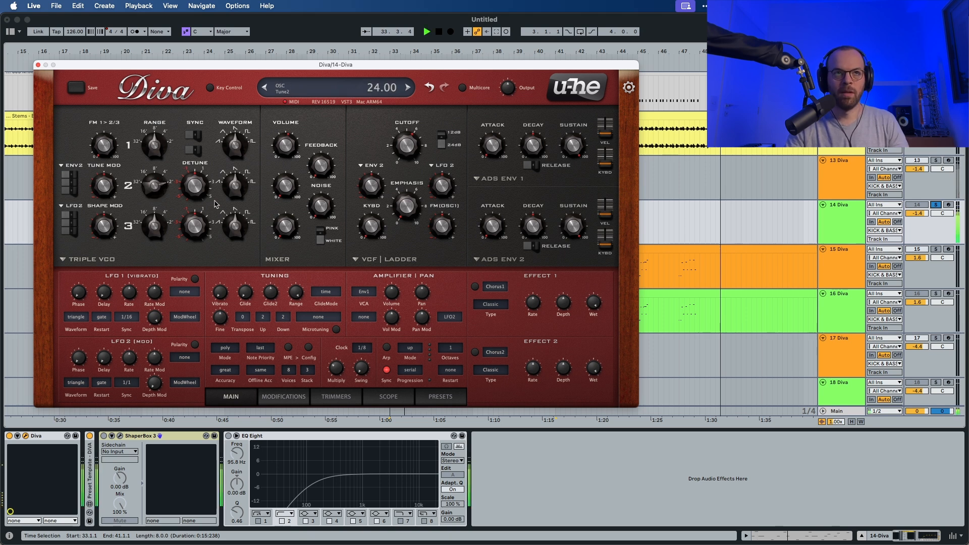
pyautogui.moveTo(279, 193); pyautogui.dragTo(295, 115)
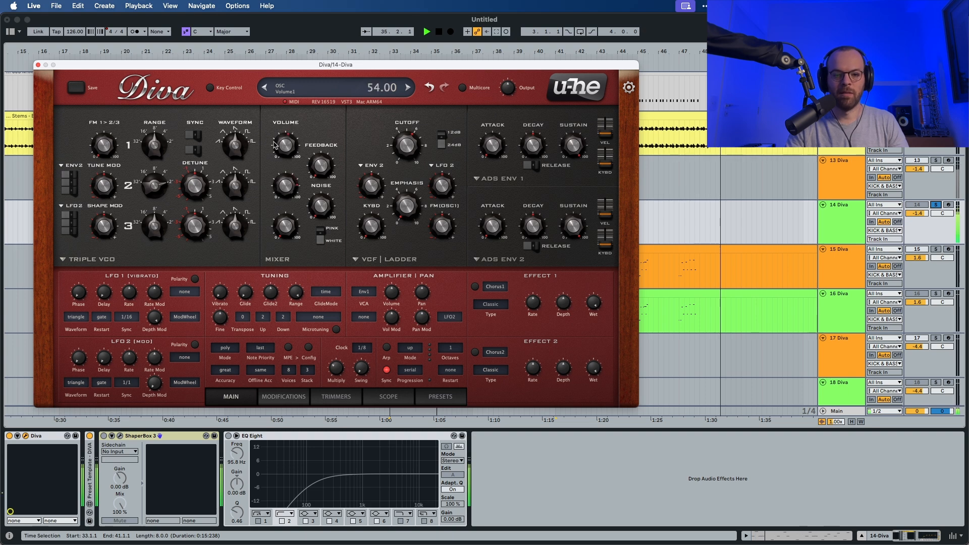
pyautogui.press('space')
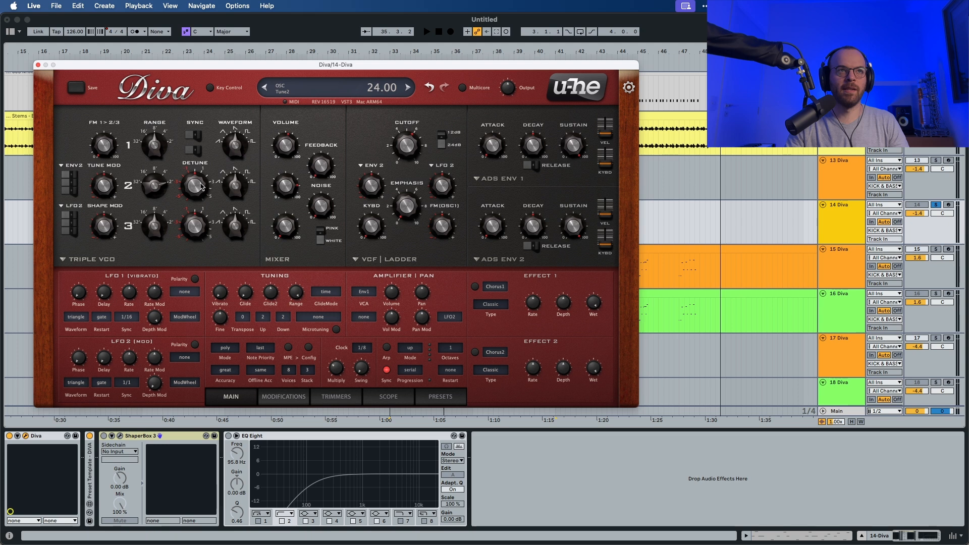
# Detune oscillator 2 downward and raise the FM amount while auditioning the sound.
pyautogui.press('space')
pyautogui.moveTo(197, 194); pyautogui.dragTo(190, 245)
pyautogui.press('space')
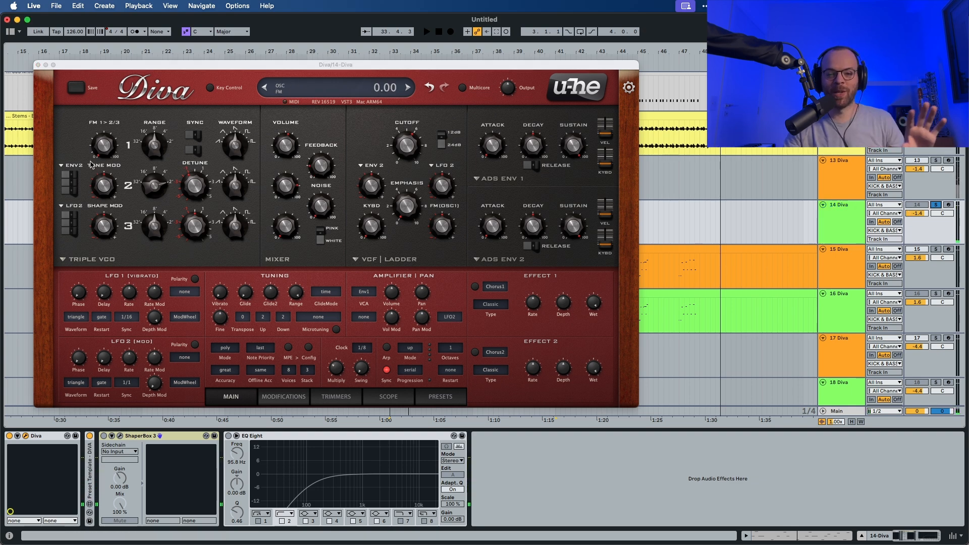
pyautogui.moveTo(103, 154); pyautogui.dragTo(111, 114)
pyautogui.press('space')
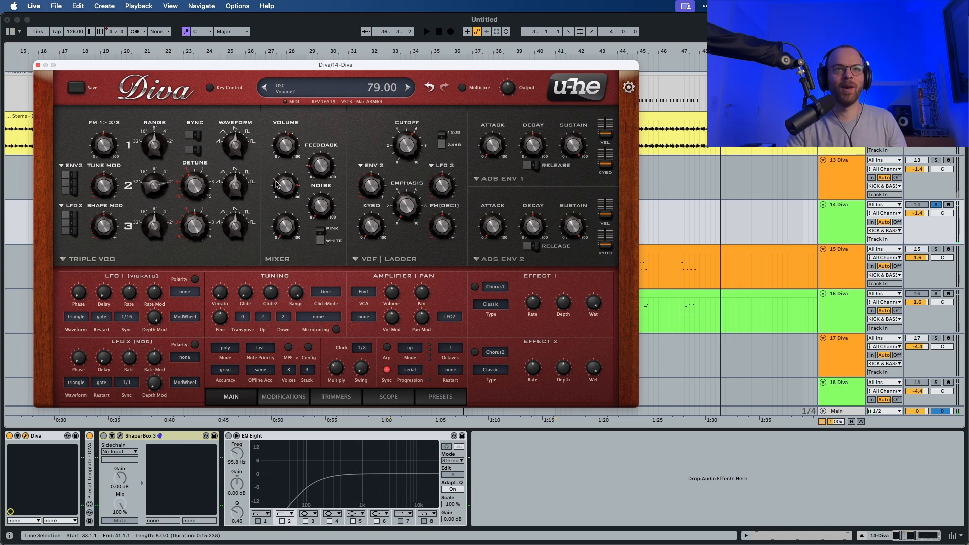
# Add a little noise in the mixer by setting the noise volume to 3.50 during playback.
pyautogui.press('space')
pyautogui.moveTo(311, 207); pyautogui.dragTo(313, 204)
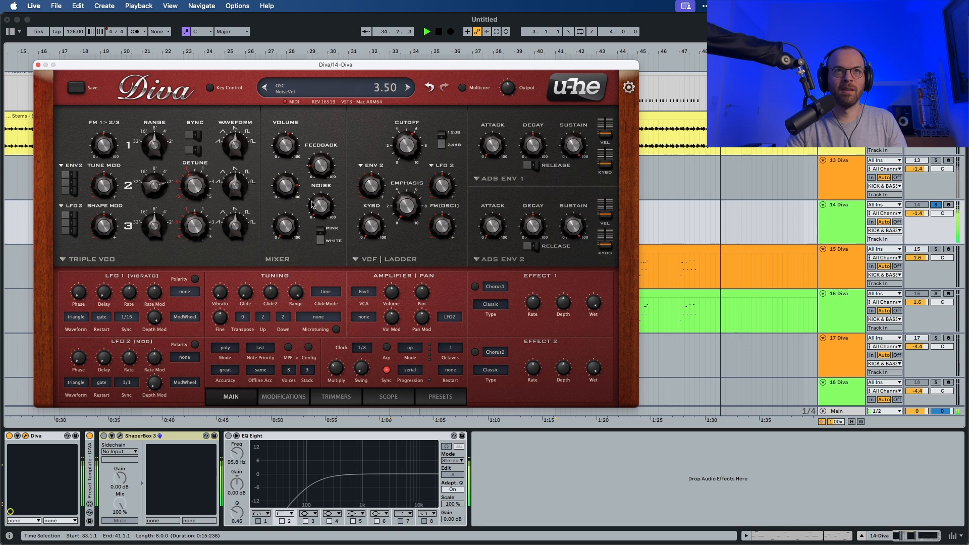
pyautogui.press('space')
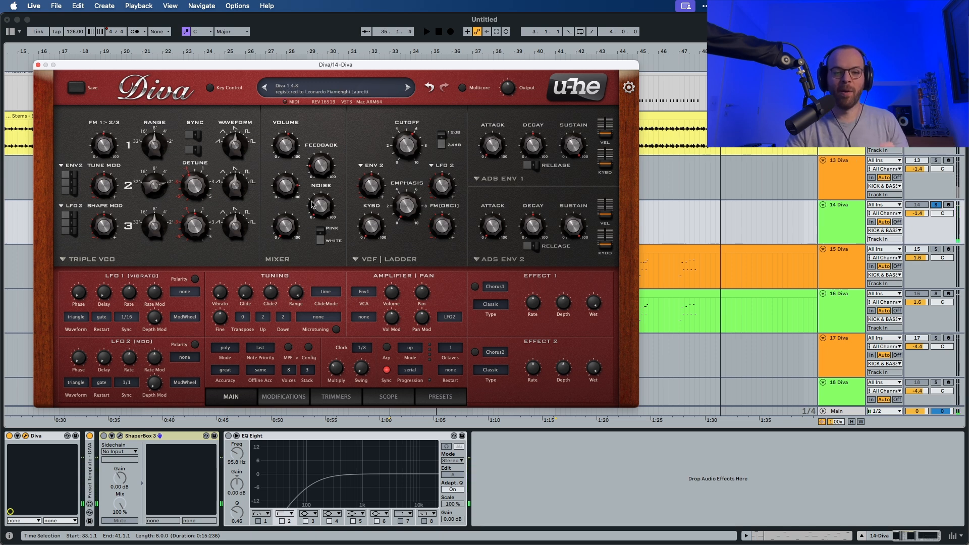
# Assign LFO2 as the tune modulation source and add a slight modulation depth during playback.
pyautogui.moveTo(110, 186)
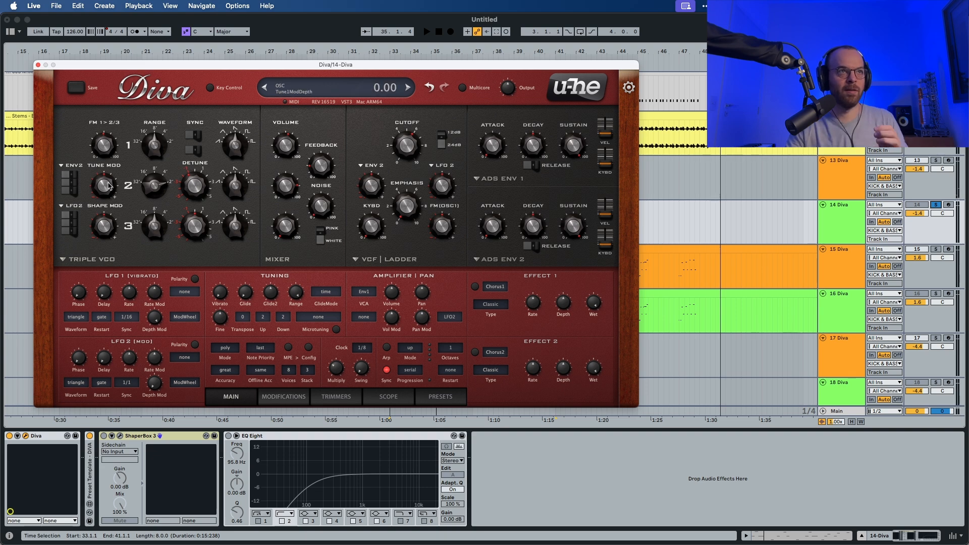
pyautogui.click(74, 176)
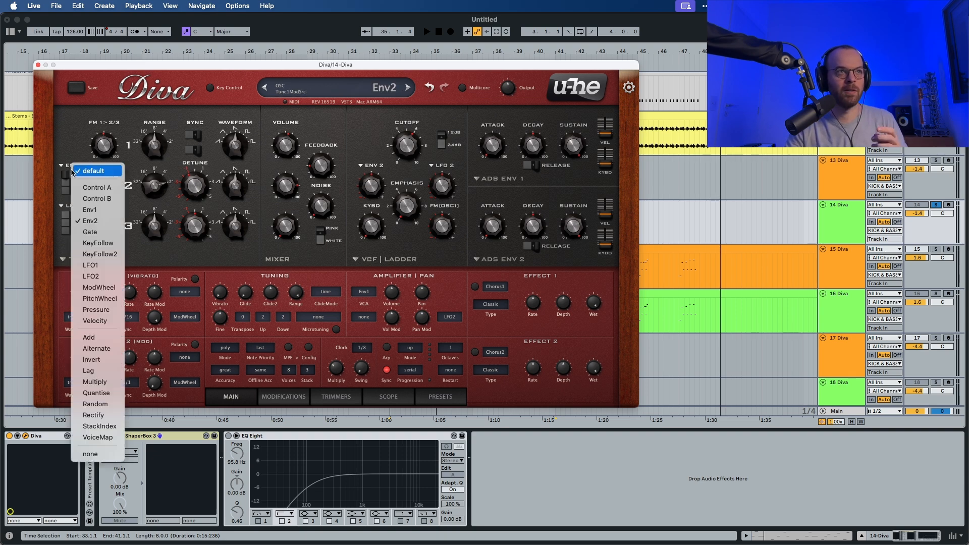
pyautogui.click(99, 277)
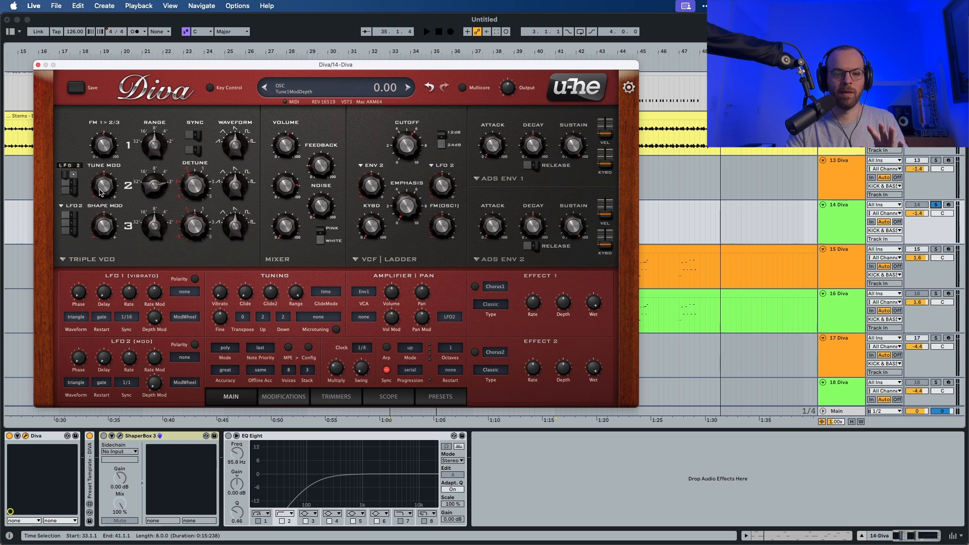
pyautogui.press('space')
pyautogui.moveTo(101, 192); pyautogui.dragTo(102, 189)
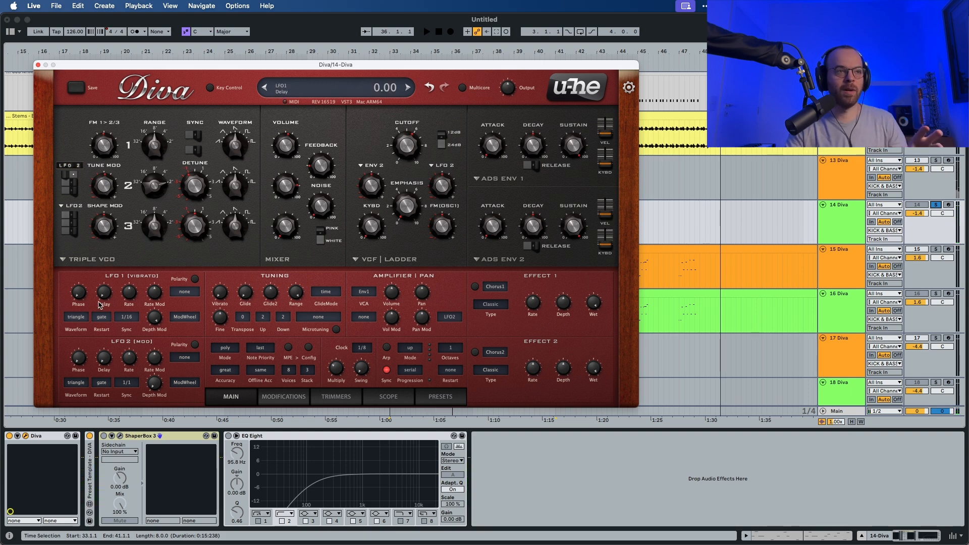
# Switch on the polarity option of LFO 2 and set its restart mode to random.
pyautogui.click(196, 346)
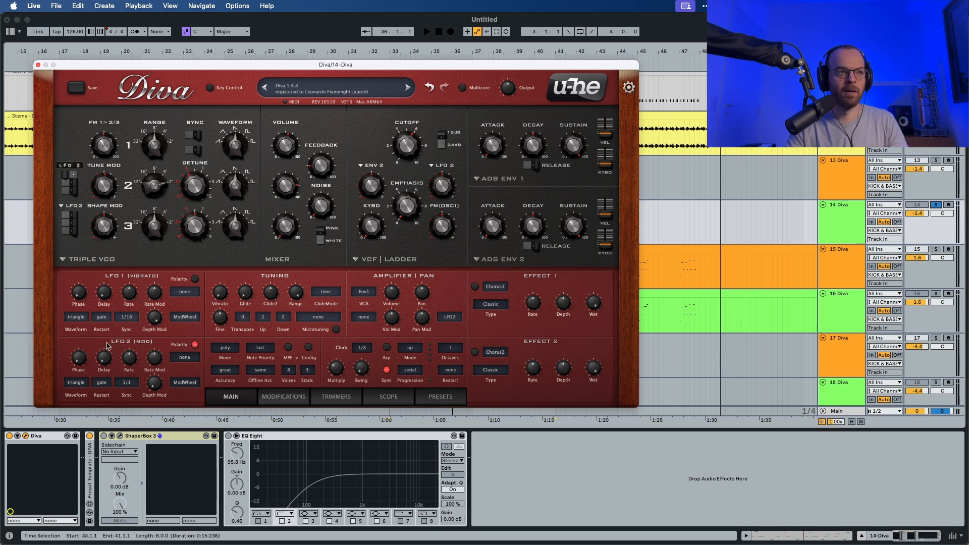
pyautogui.click(102, 382)
pyautogui.click(126, 396)
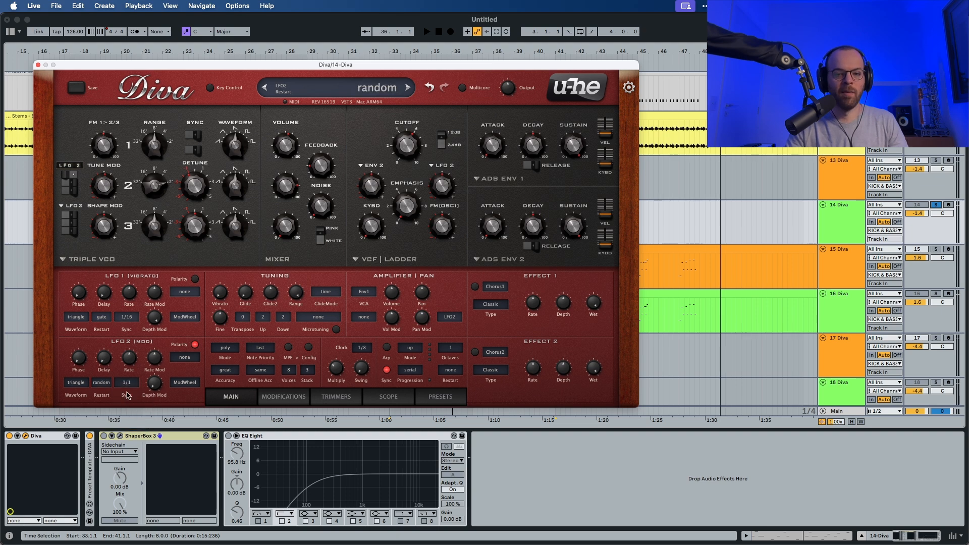
# Set the sync rate of LFO 2 to 2/1 and audition the result.
pyautogui.click(127, 385)
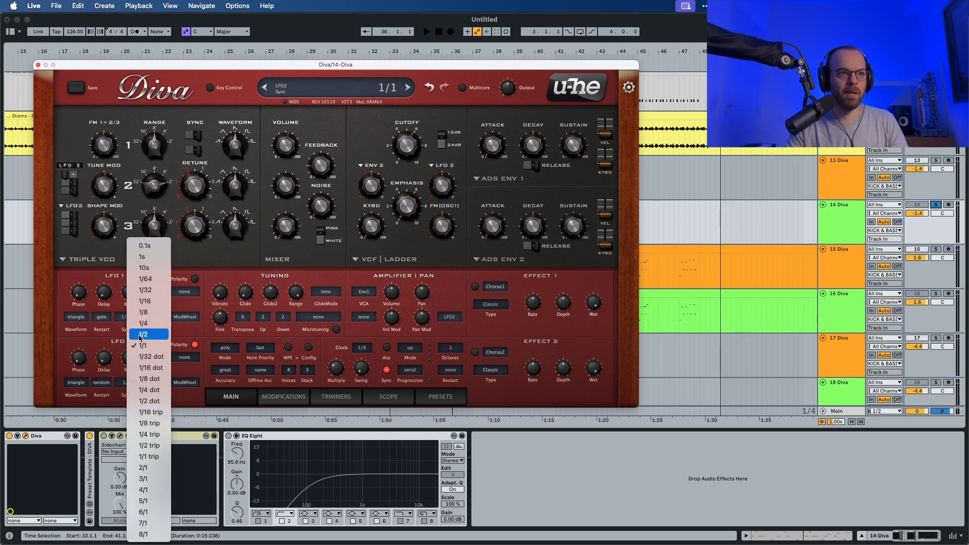
pyautogui.click(149, 468)
pyautogui.press('space')
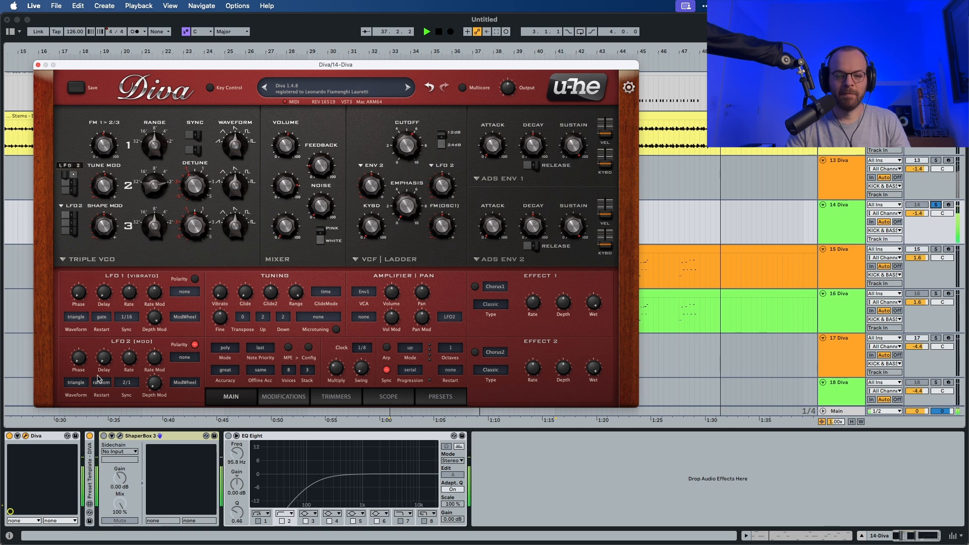
pyautogui.press('space')
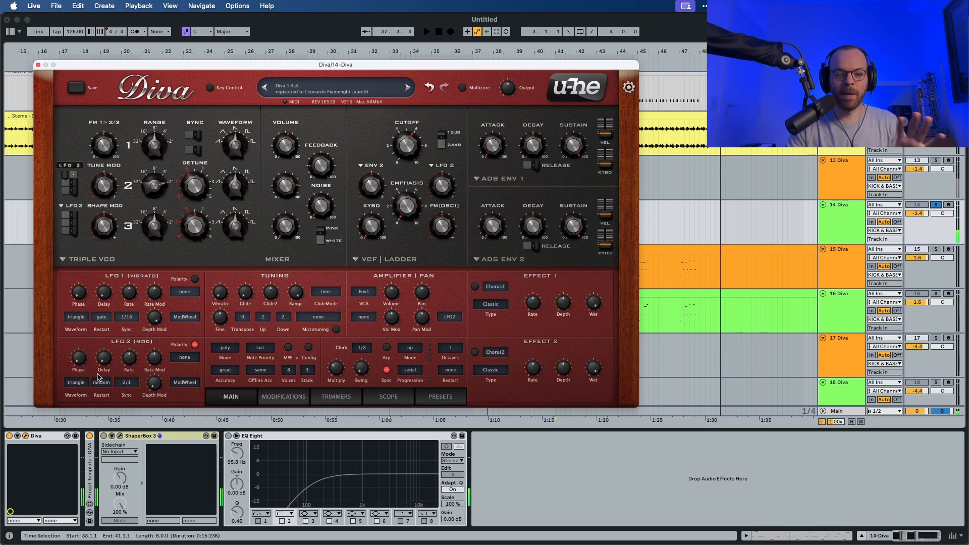
# Switch oscillator 1's tune modulation off and back on to compare the sound during playback.
pyautogui.click(70, 177)
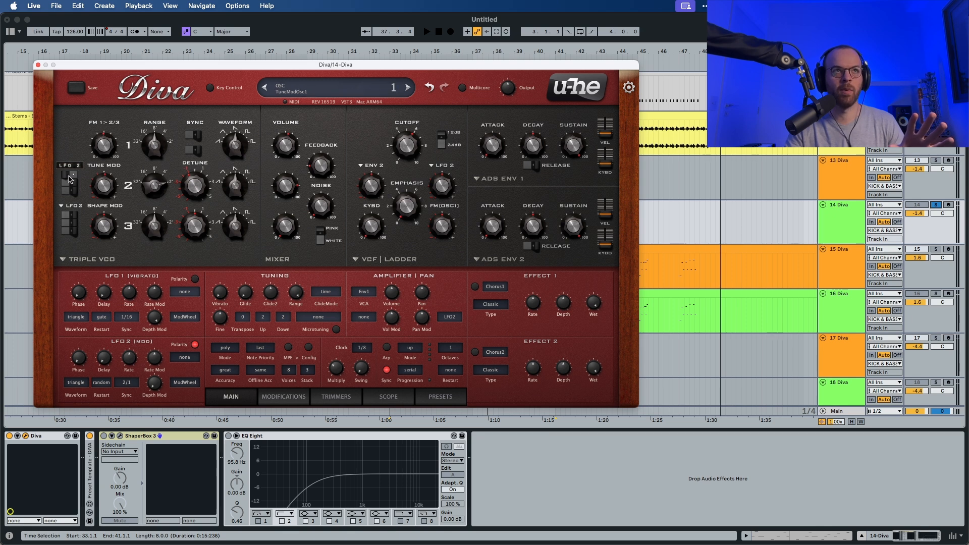
pyautogui.click(71, 186)
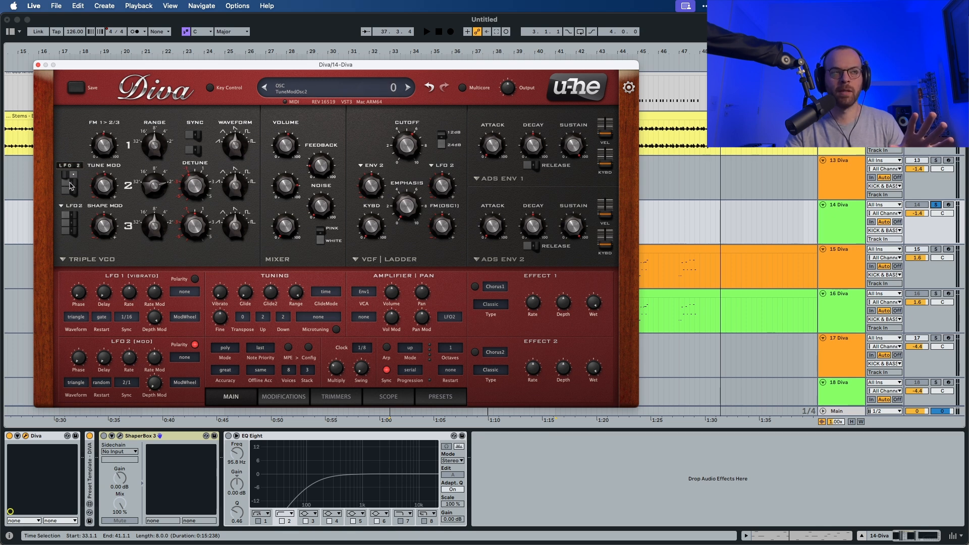
pyautogui.press('space')
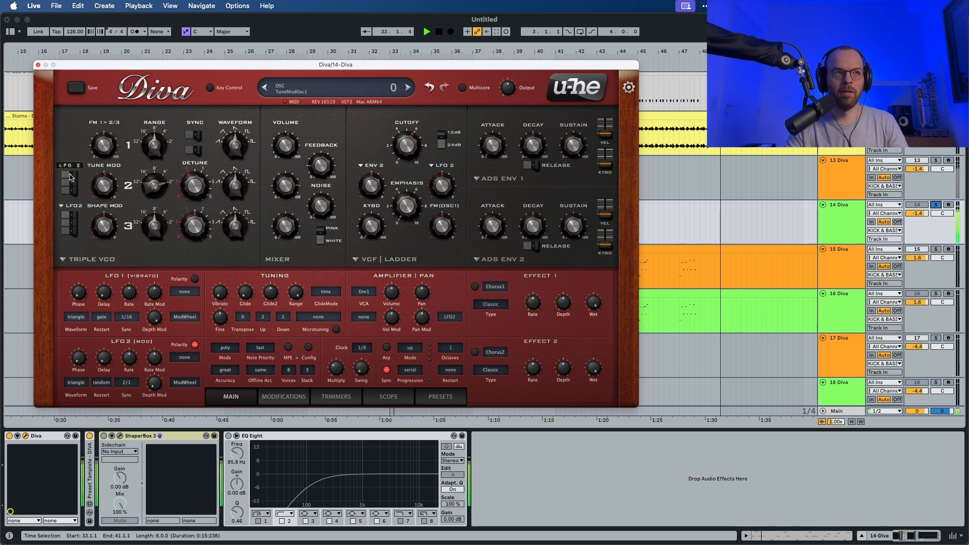
pyautogui.click(71, 177)
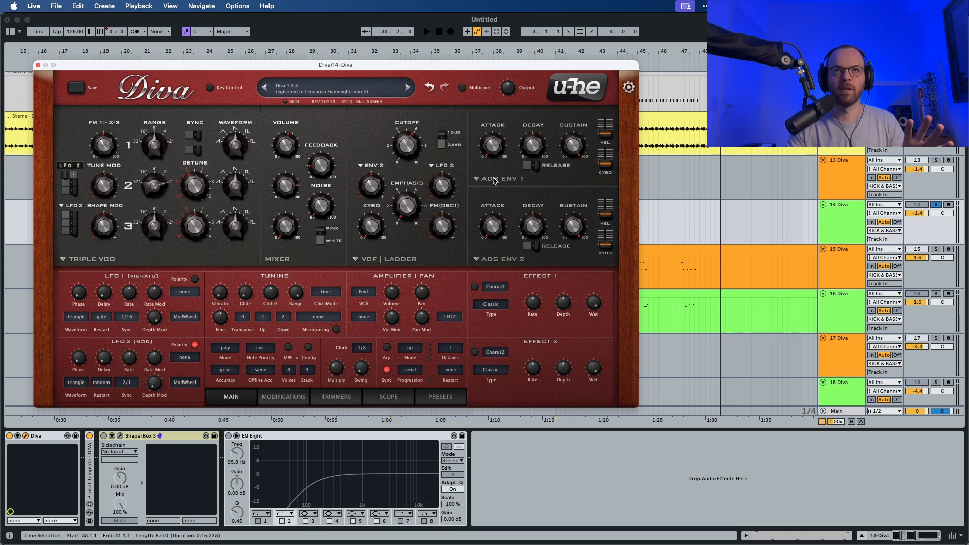
# Shorten envelope 1's decay to 42.00 and switch on its release while auditioning the sound.
pyautogui.moveTo(495, 166)
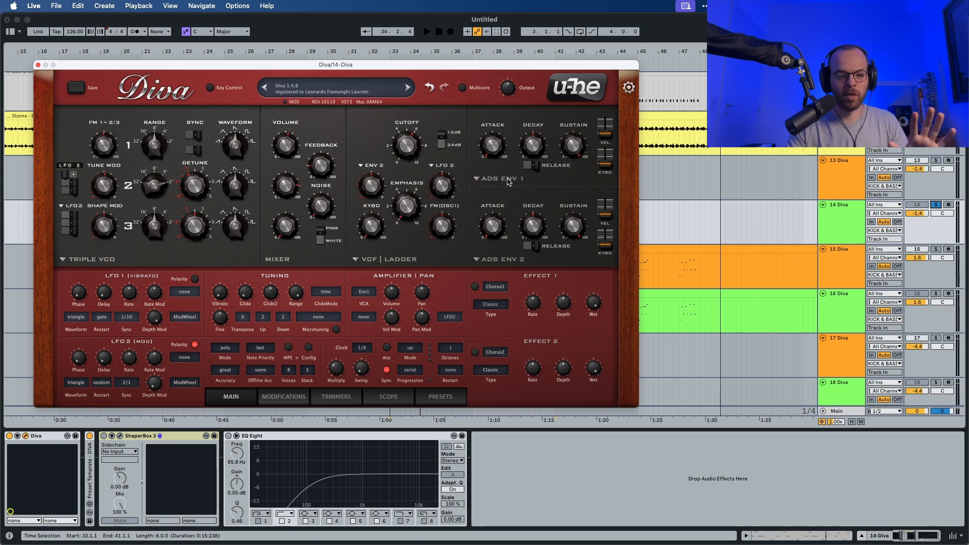
pyautogui.moveTo(529, 151)
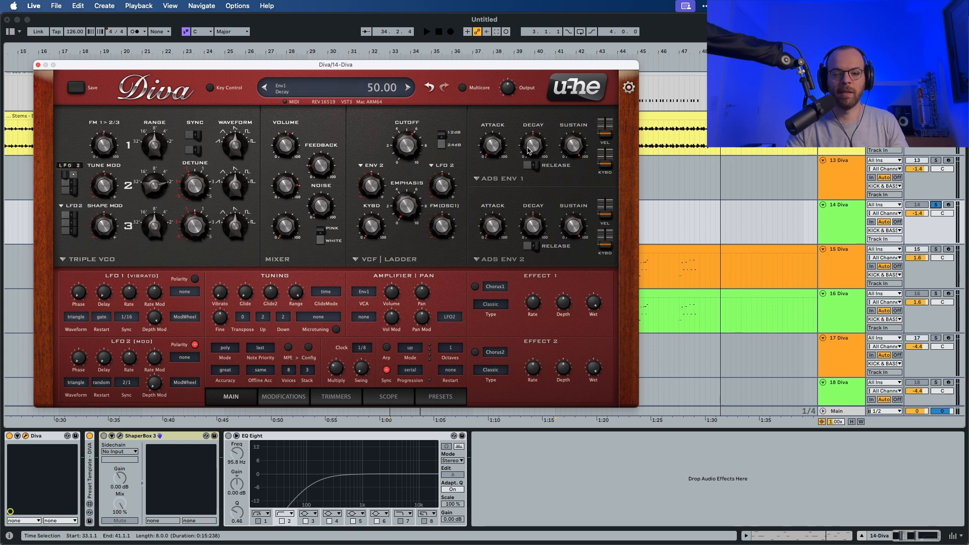
pyautogui.press('space')
pyautogui.moveTo(530, 153); pyautogui.dragTo(529, 159)
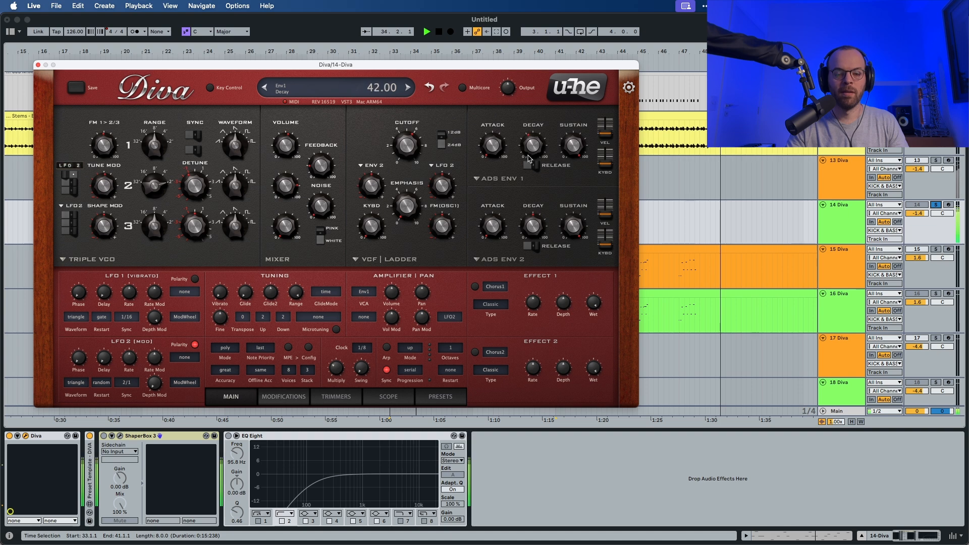
pyautogui.press('space')
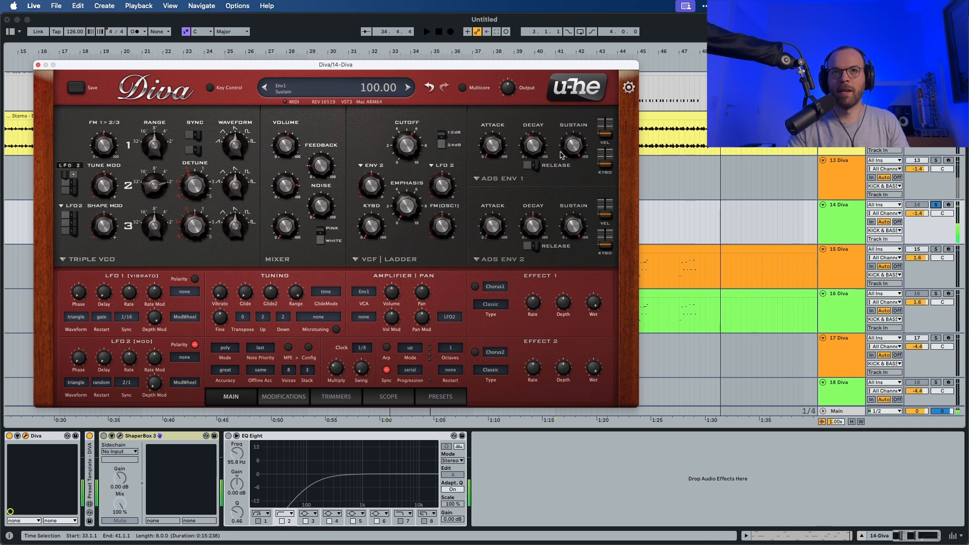
pyautogui.click(535, 165)
pyautogui.press('space')
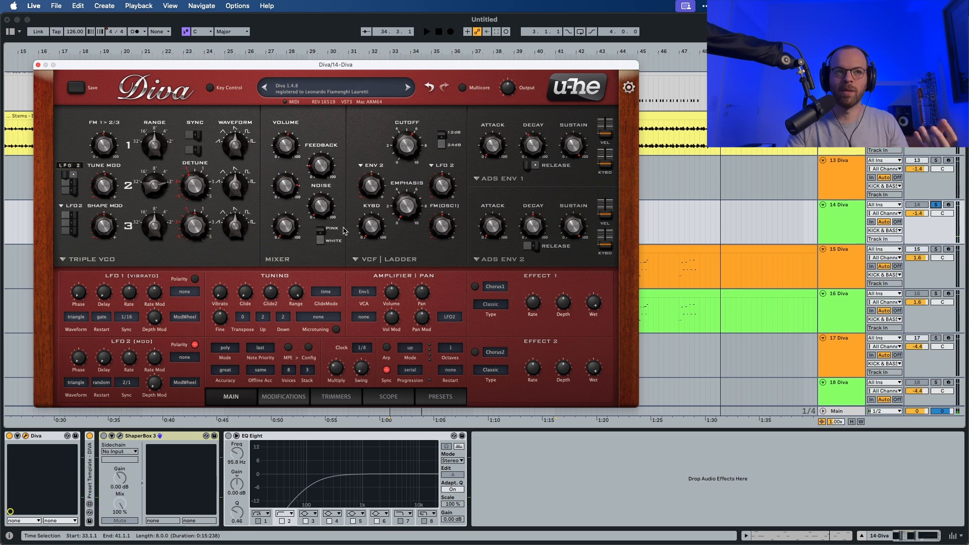
# Change the voice mode to legato and check it against playback.
pyautogui.click(231, 353)
pyautogui.click(255, 377)
pyautogui.press('space')
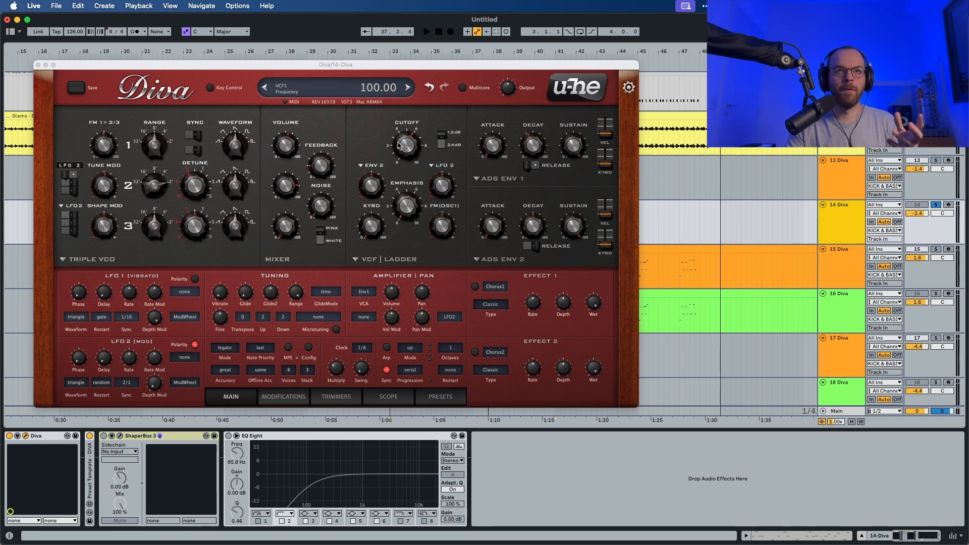
# Lower the filter cutoff to 69.50 and set its envelope 2 modulation depth to 42.00 while auditioning.
pyautogui.moveTo(399, 146); pyautogui.dragTo(398, 176)
pyautogui.press('space')
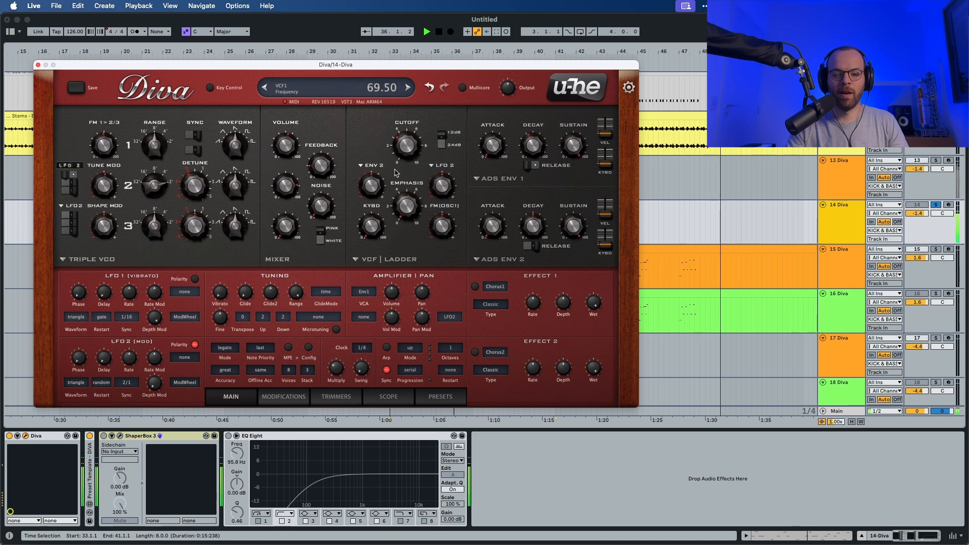
pyautogui.press('space')
pyautogui.moveTo(370, 190); pyautogui.dragTo(373, 179)
pyautogui.press('space')
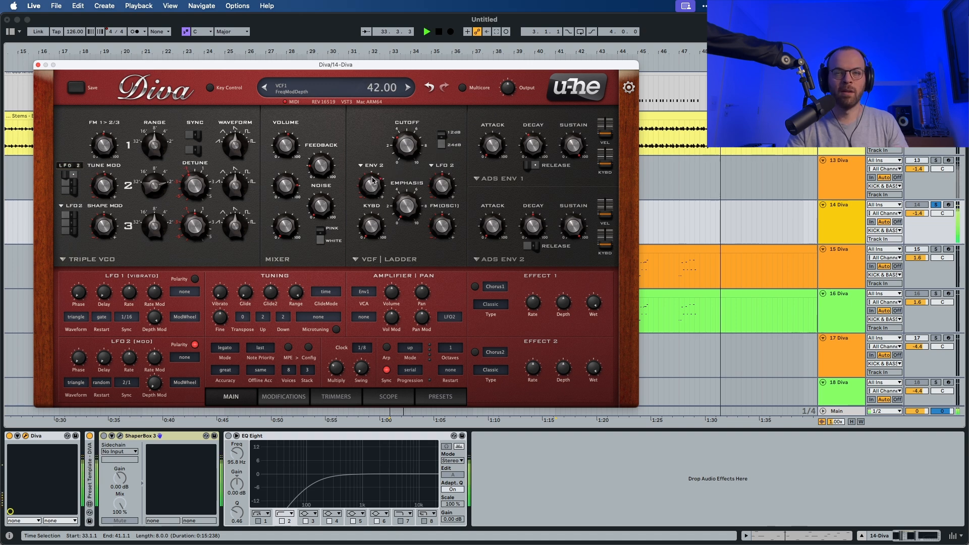
pyautogui.press('space')
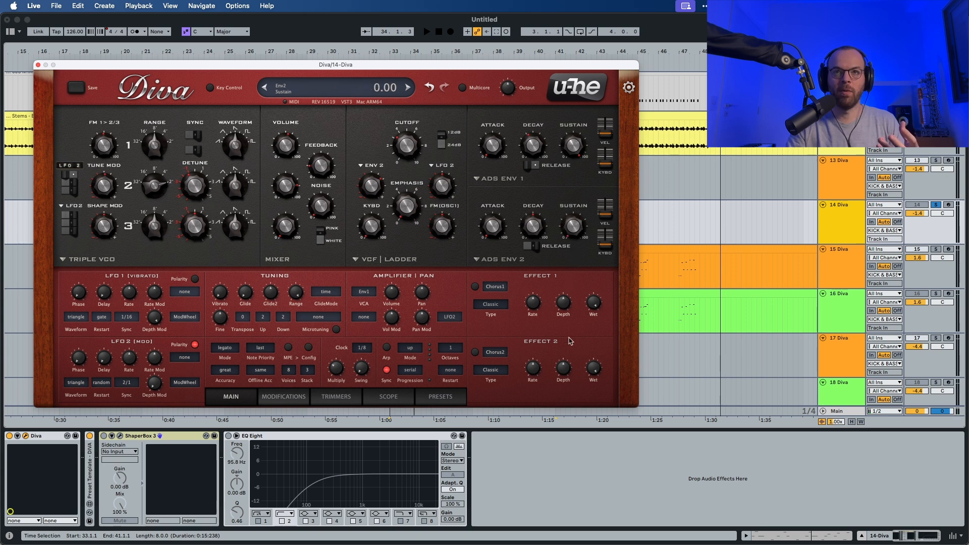
# Shorten the decay of envelope 2 and audition the filter movement.
pyautogui.moveTo(536, 231); pyautogui.dragTo(530, 242)
pyautogui.press('space')
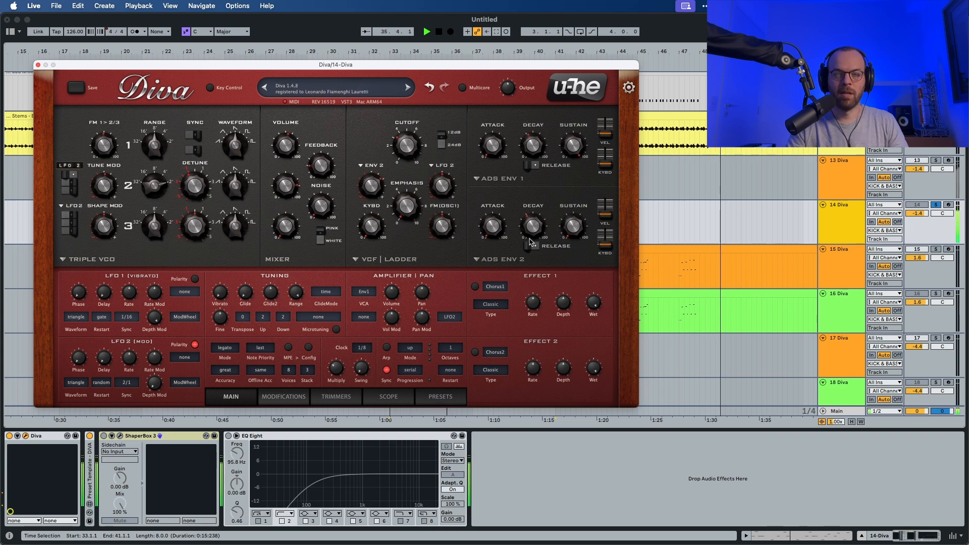
pyautogui.press('space')
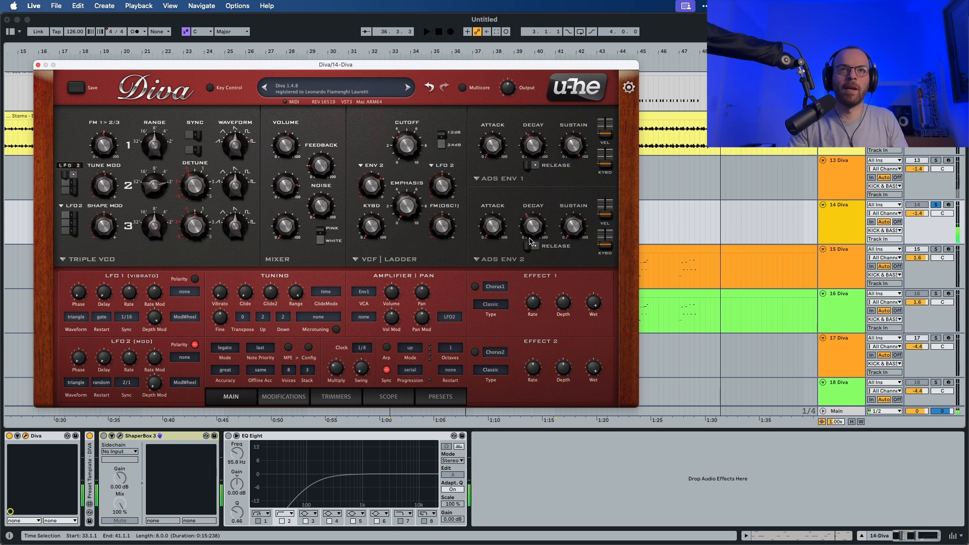
# Raise the filter's LFO 2 modulation depth to about 10 and increase its keyboard tracking, auditioning both.
pyautogui.scroll(8, 443, 186)
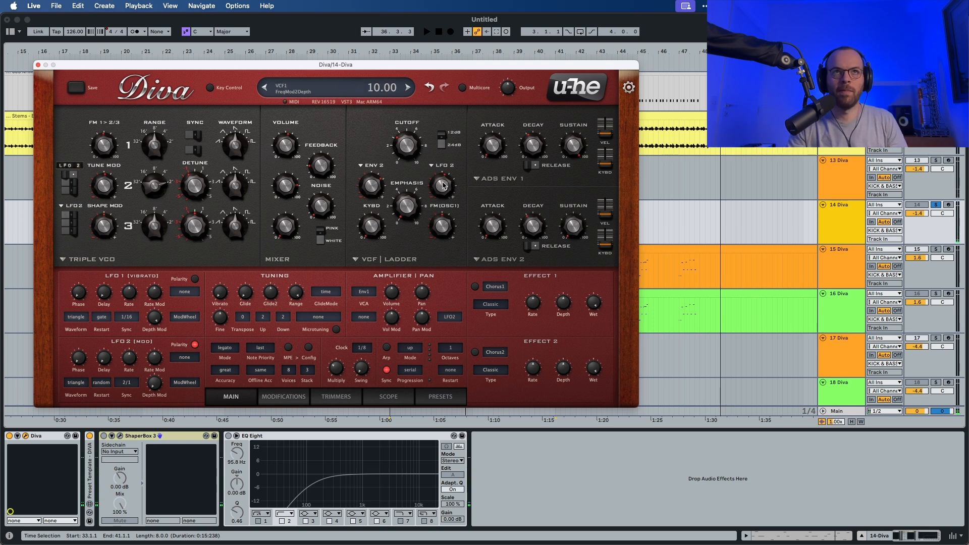
pyautogui.press('space')
pyautogui.scroll(2, 444, 184)
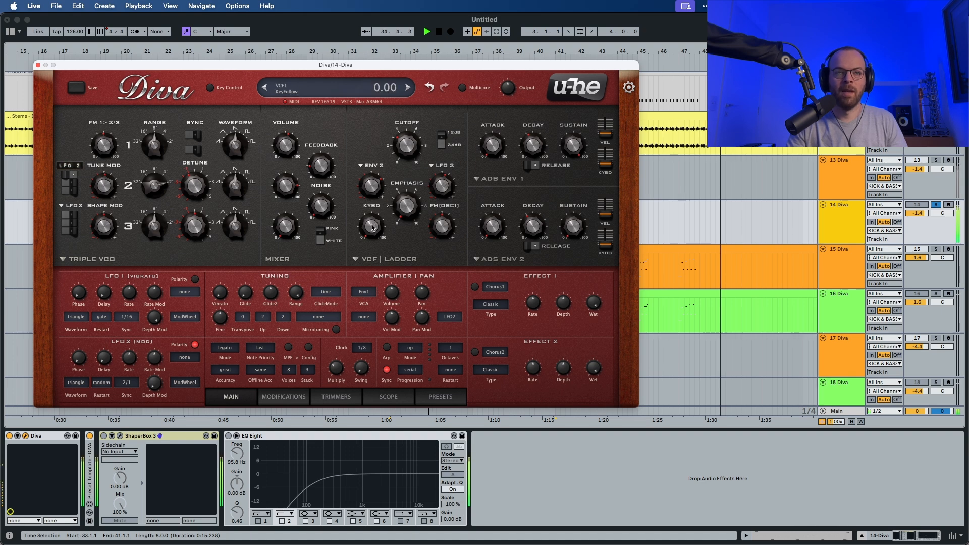
pyautogui.press('space')
pyautogui.moveTo(372, 224); pyautogui.dragTo(376, 186)
pyautogui.press('space')
pyautogui.press('space')
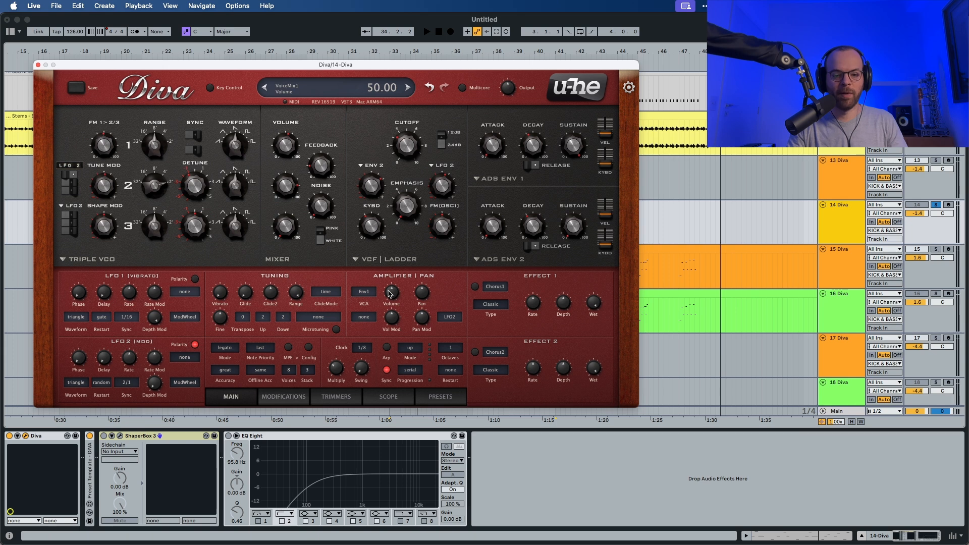
# Reduce the amplifier volume to 33.00 during playback.
pyautogui.press('space')
pyautogui.moveTo(389, 303); pyautogui.dragTo(389, 311)
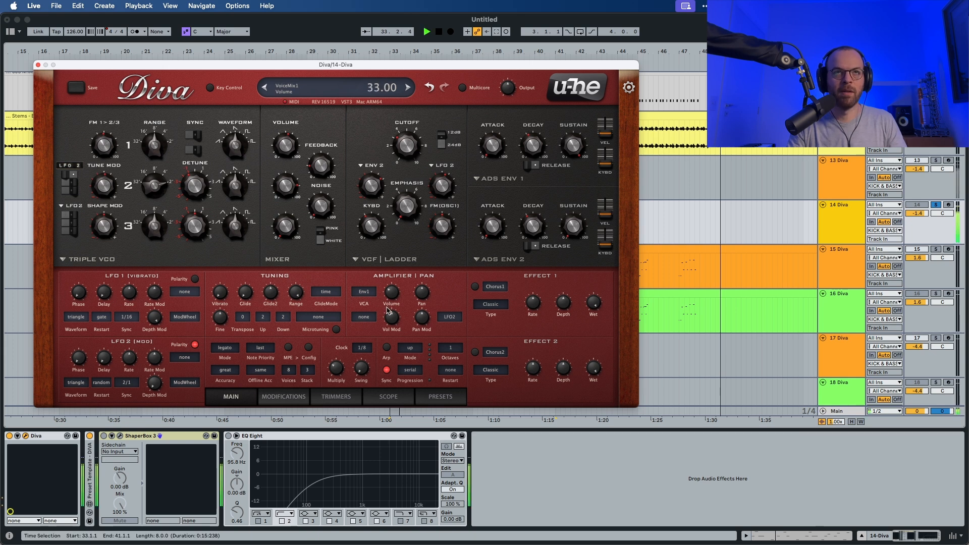
pyautogui.press('space')
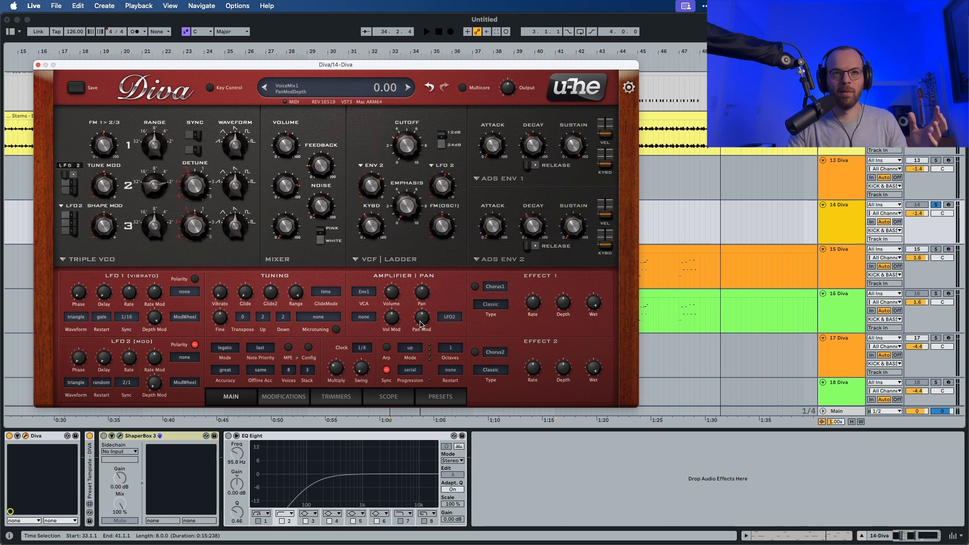
# Assign StackIndex as the pan modulation source and raise the pan modulation depth to spread the stacked voices.
pyautogui.click(447, 320)
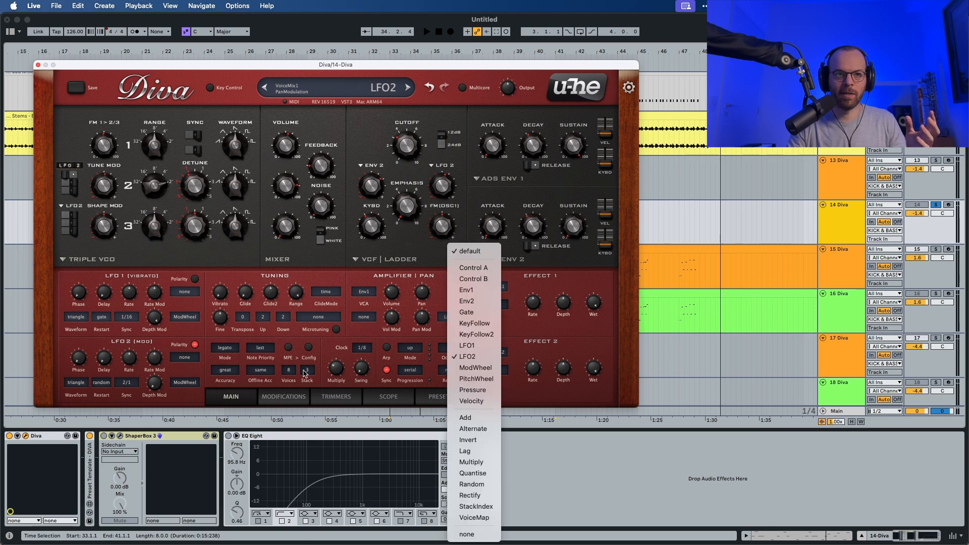
pyautogui.click(481, 506)
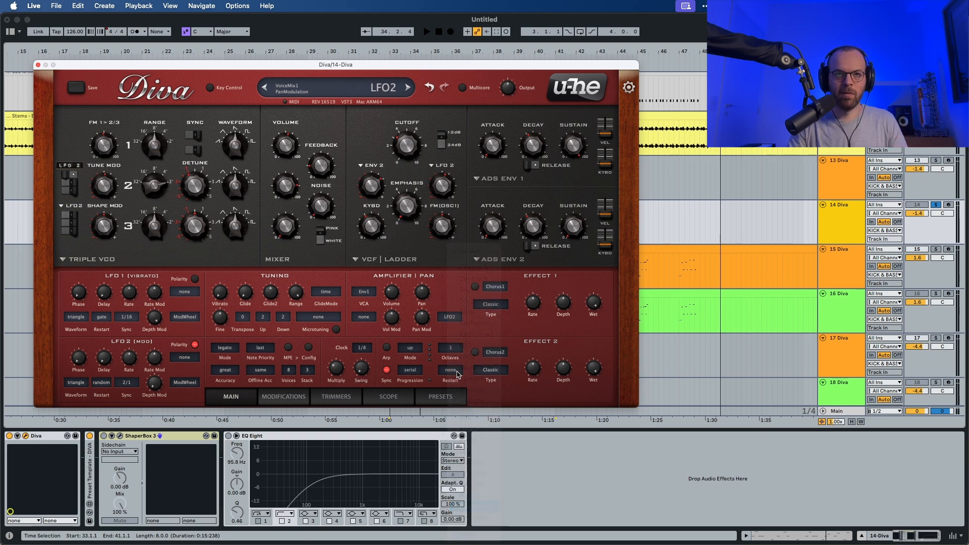
pyautogui.press('space')
pyautogui.moveTo(422, 327); pyautogui.dragTo(424, 294)
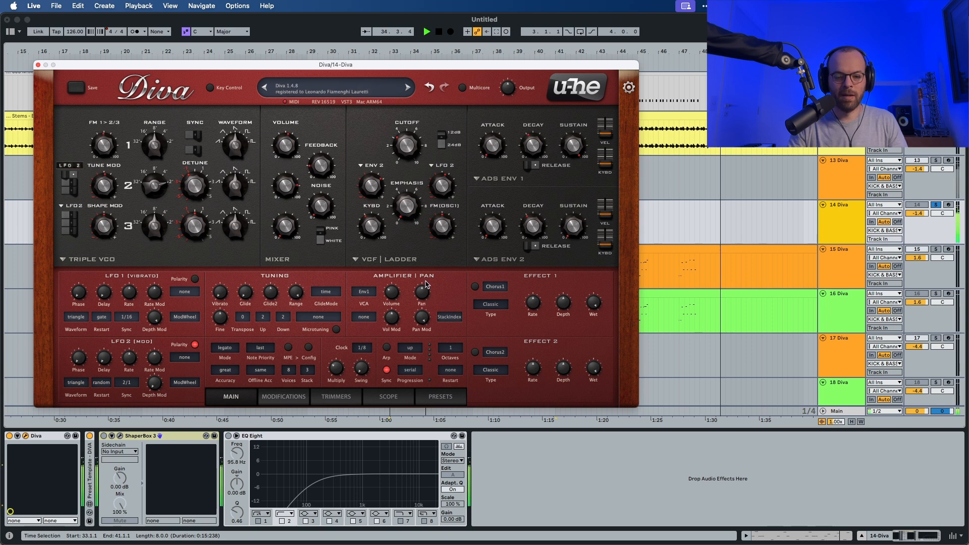
pyautogui.press('space')
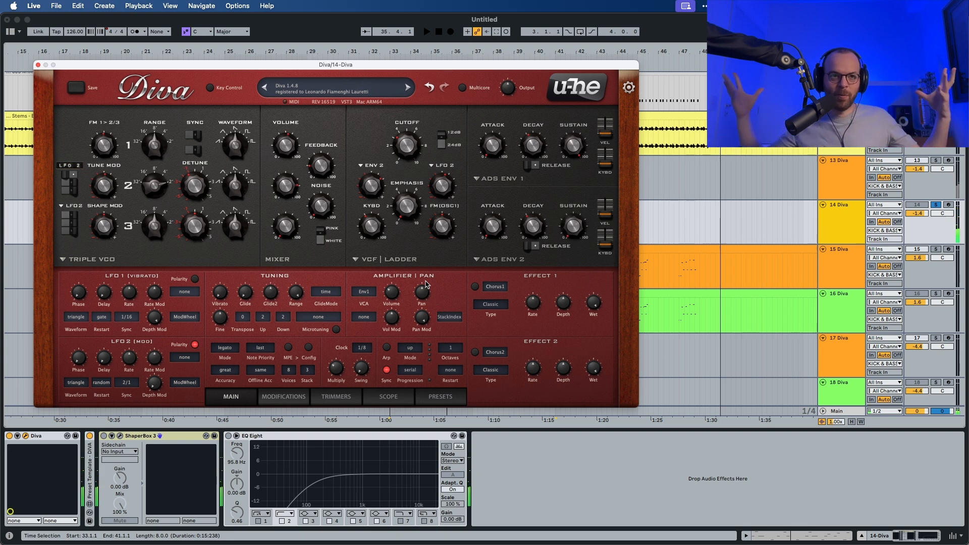
# Reduce the voice detune amount in the trimmer settings to 31.00 while auditioning.
pyautogui.click(286, 397)
pyautogui.click(324, 397)
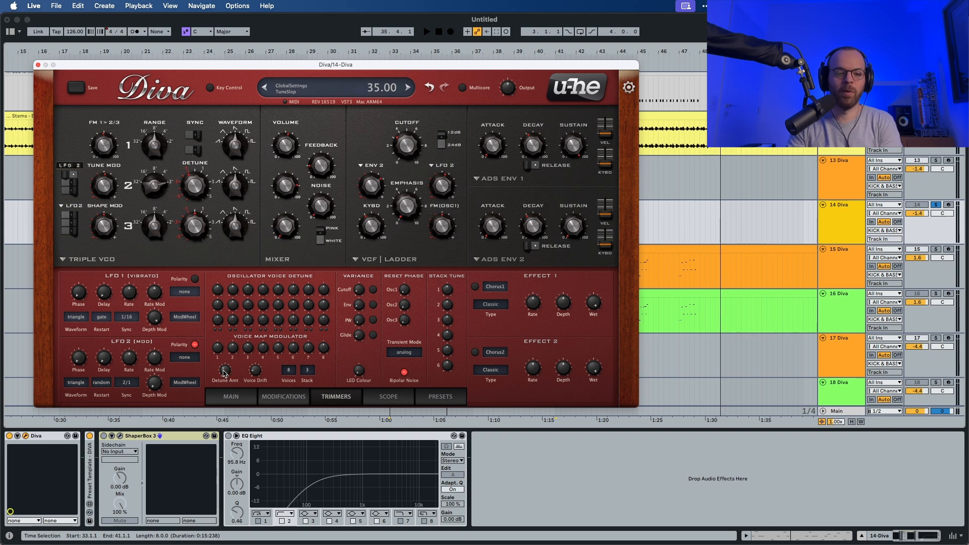
pyautogui.press('space')
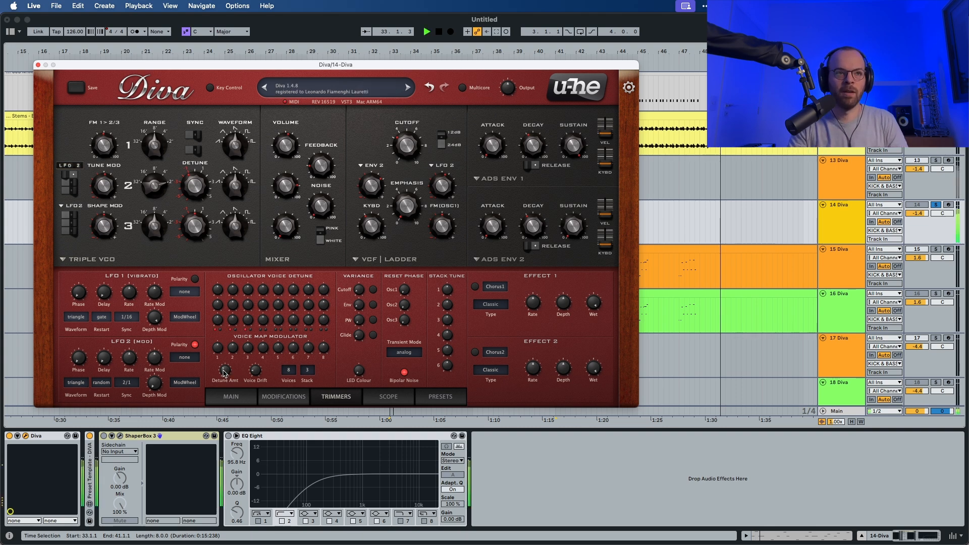
pyautogui.moveTo(226, 372)
pyautogui.mouseDown()
pyautogui.moveTo(236, 320)
pyautogui.moveTo(225, 428)
pyautogui.moveTo(225, 378)
pyautogui.mouseUp()
pyautogui.press('space')
pyautogui.press('space')
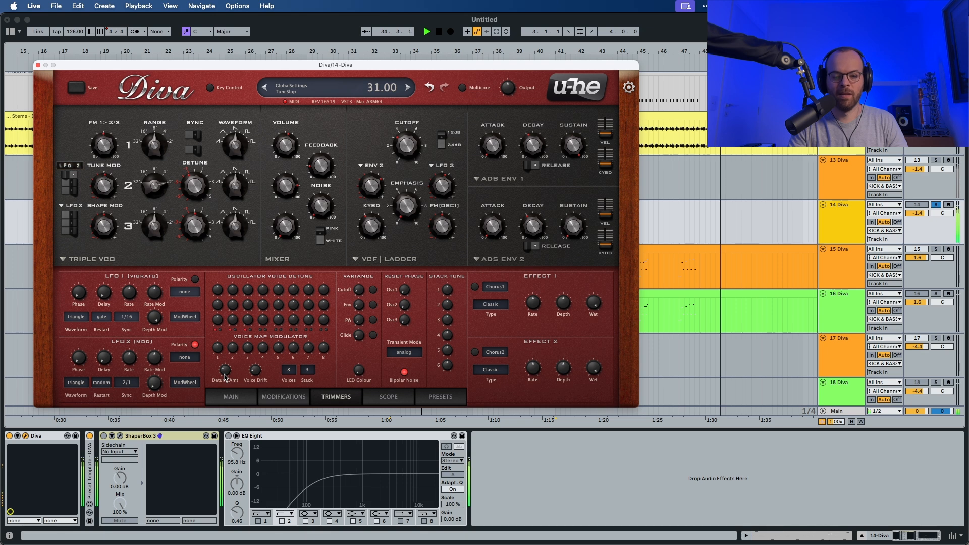
pyautogui.press('space')
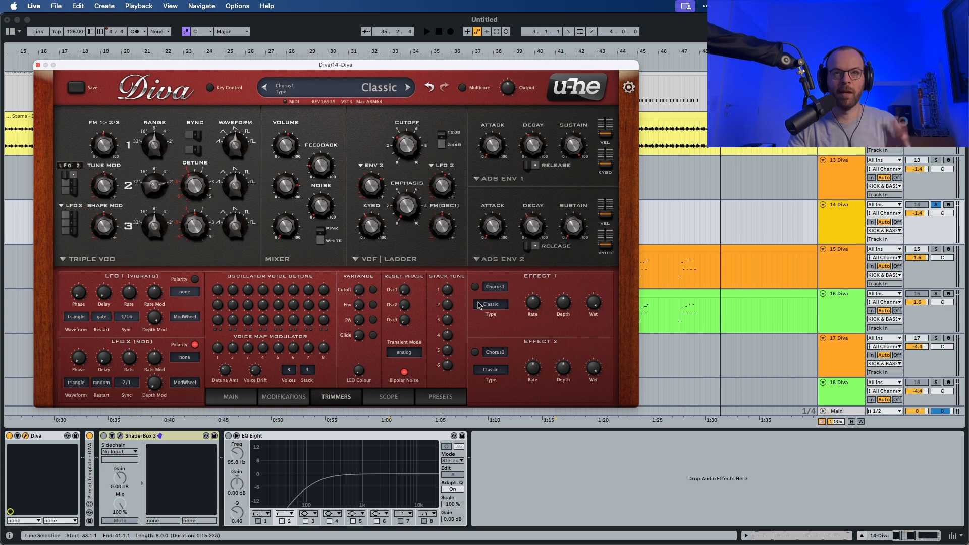
# Change effect 1 to Delay with center volume 0.00 and side volume 18.50, and play it back.
pyautogui.click(495, 286)
pyautogui.click(513, 328)
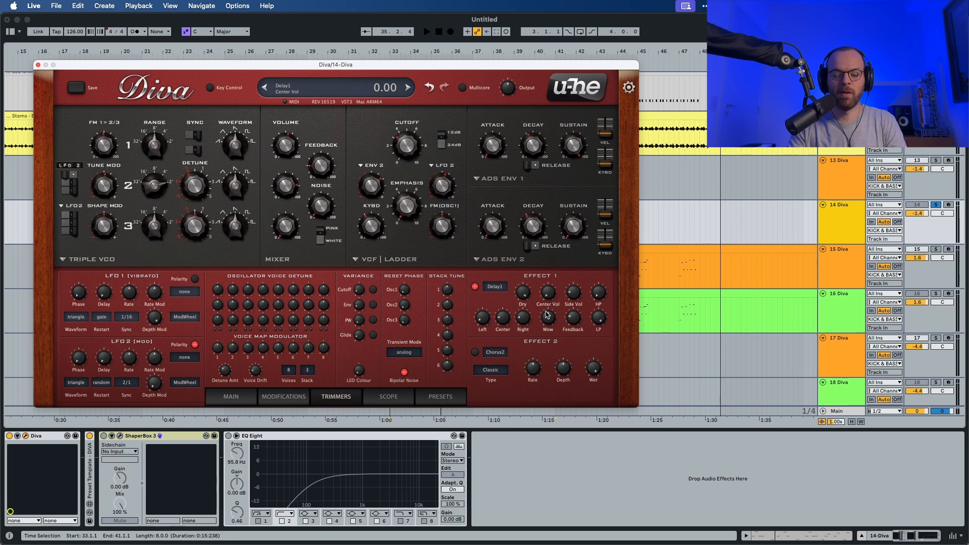
pyautogui.moveTo(570, 297); pyautogui.dragTo(570, 300)
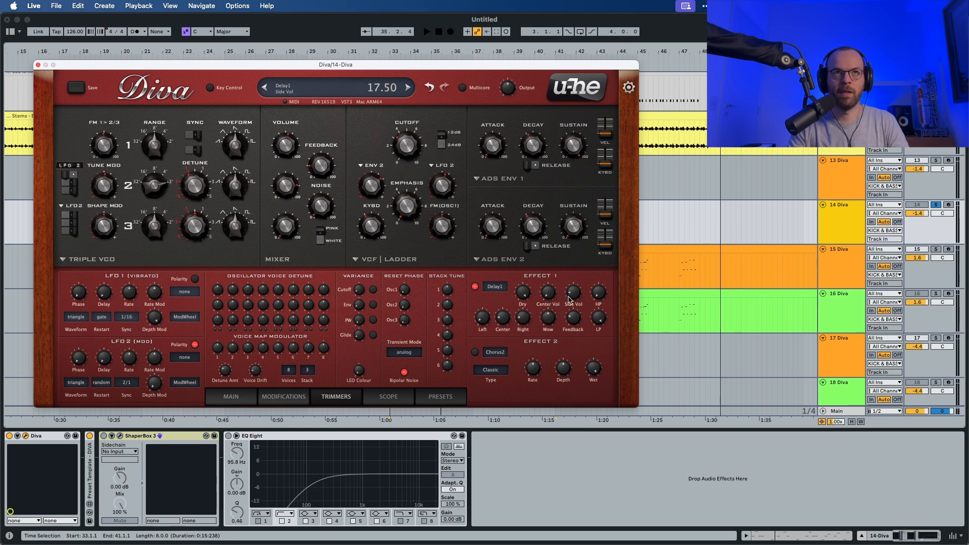
pyautogui.press('space')
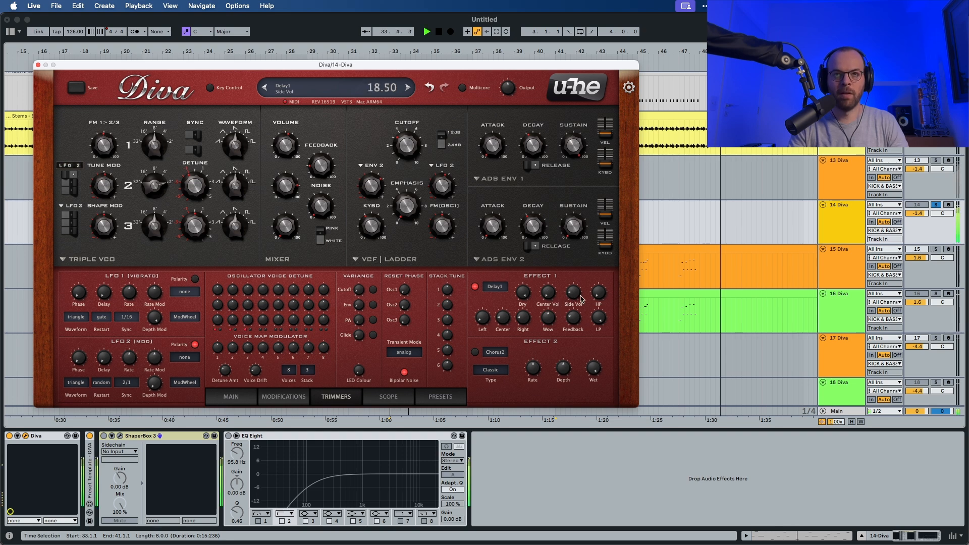
# Raise the delay's high-pass setting and audition the sound.
pyautogui.press('space')
pyautogui.moveTo(595, 295); pyautogui.dragTo(606, 245)
pyautogui.press('space')
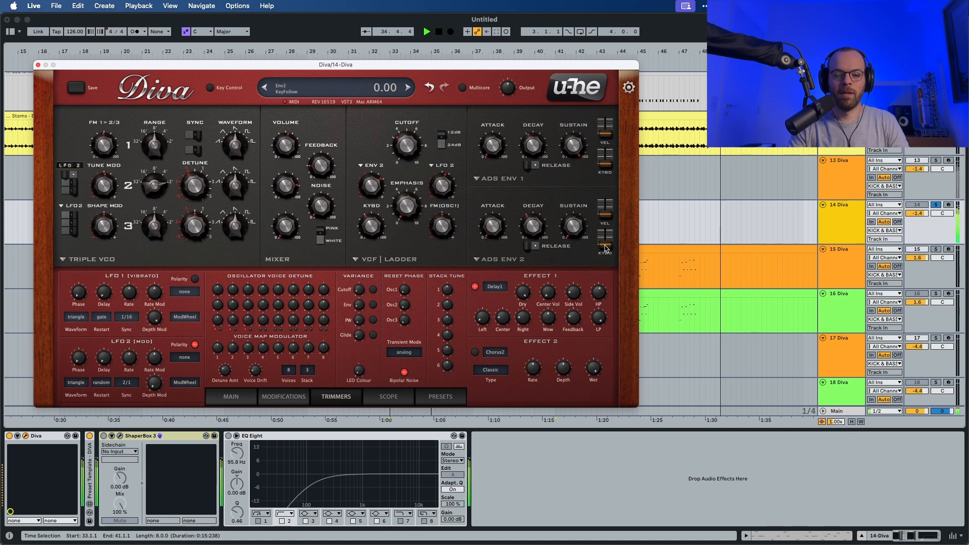
# Lower the delay's low-pass setting and audition the lead.
pyautogui.press('space')
pyautogui.moveTo(598, 319); pyautogui.dragTo(598, 387)
pyautogui.press('space')
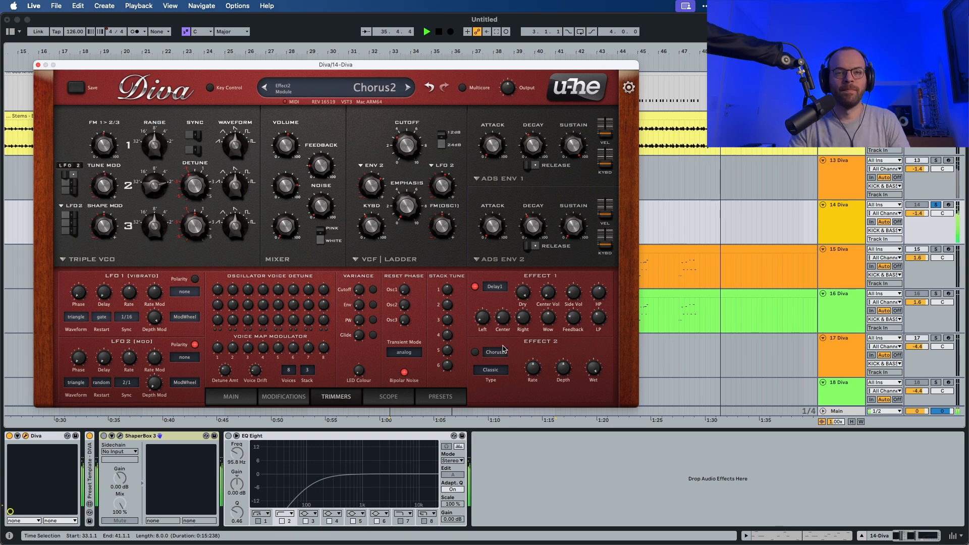
# Fine-tune the delay's center time, feedback and wow while auditioning the lead.
pyautogui.press('space')
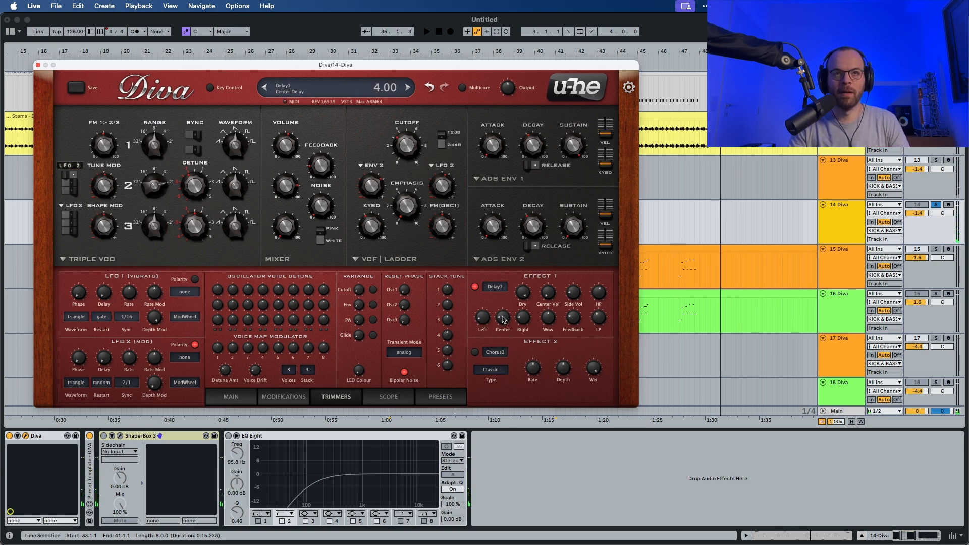
pyautogui.moveTo(503, 319); pyautogui.dragTo(502, 325)
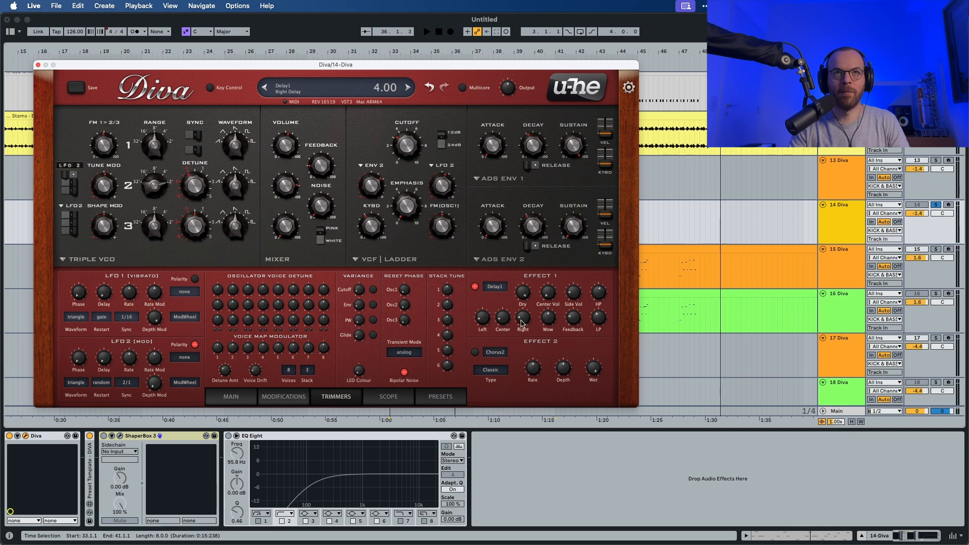
pyautogui.press('space')
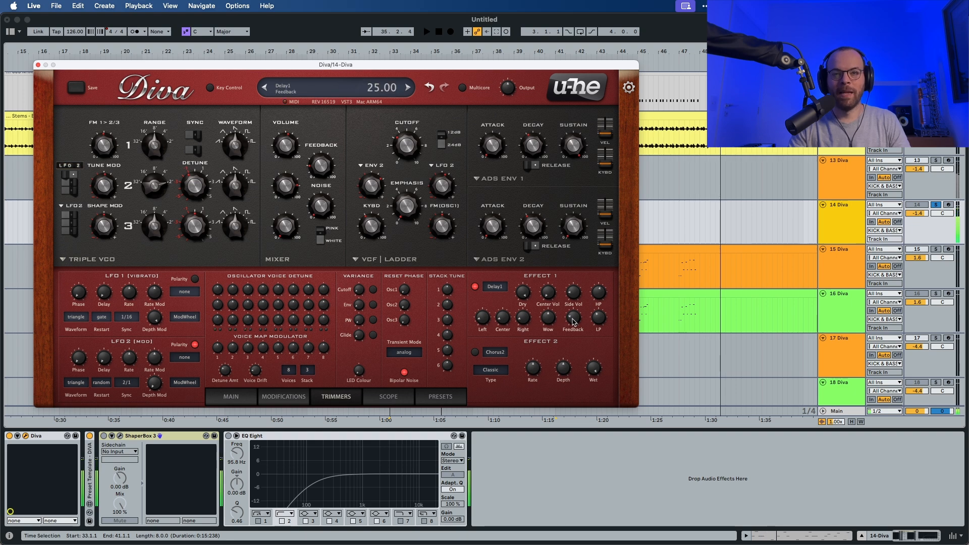
pyautogui.moveTo(573, 321); pyautogui.dragTo(584, 274)
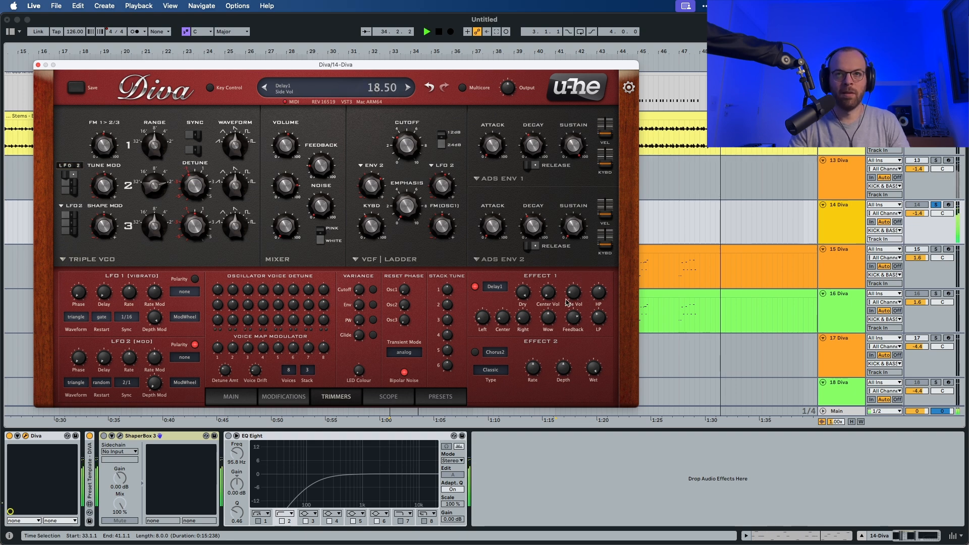
pyautogui.moveTo(544, 325); pyautogui.dragTo(541, 335)
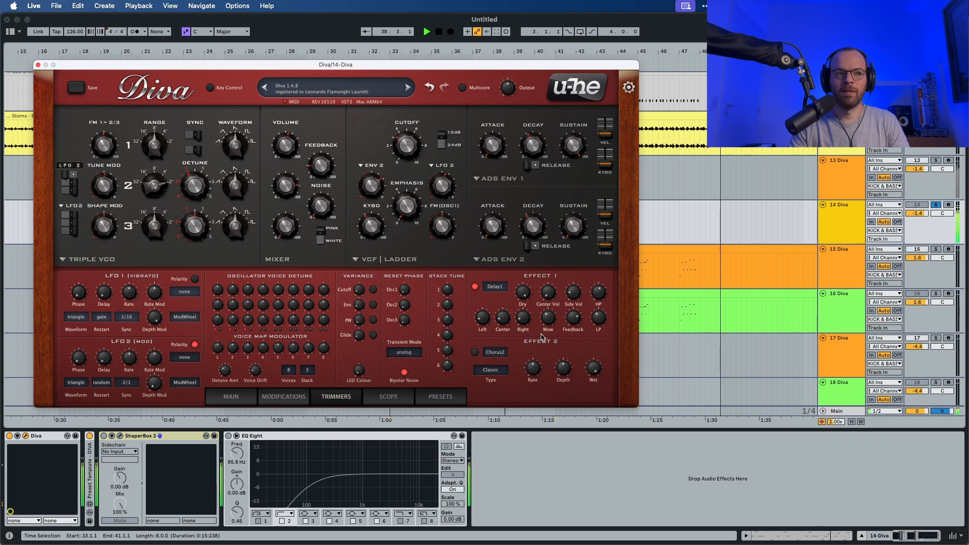
pyautogui.press('space')
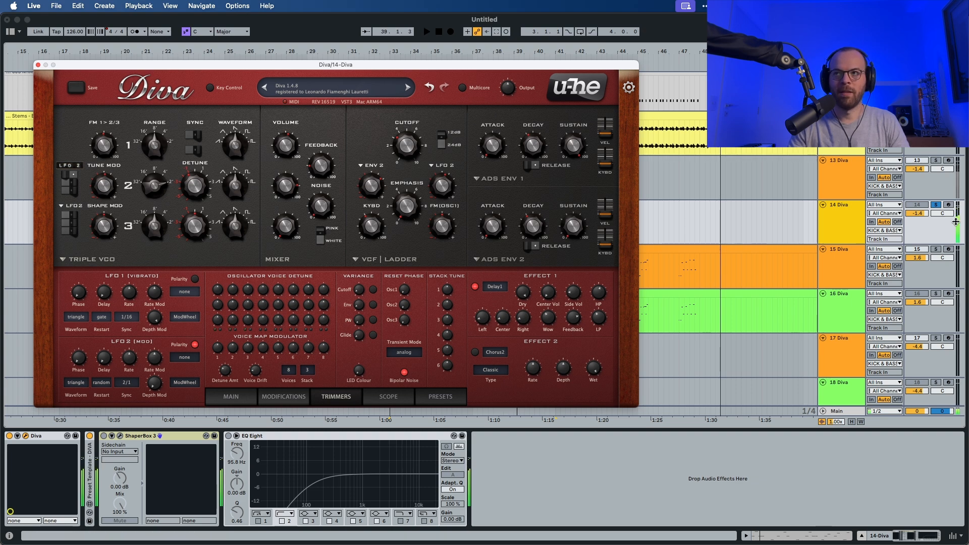
# Compare the 13 Diva and 14 Diva tracks by soloing each one in turn during playback.
pyautogui.click(938, 161)
pyautogui.press('space')
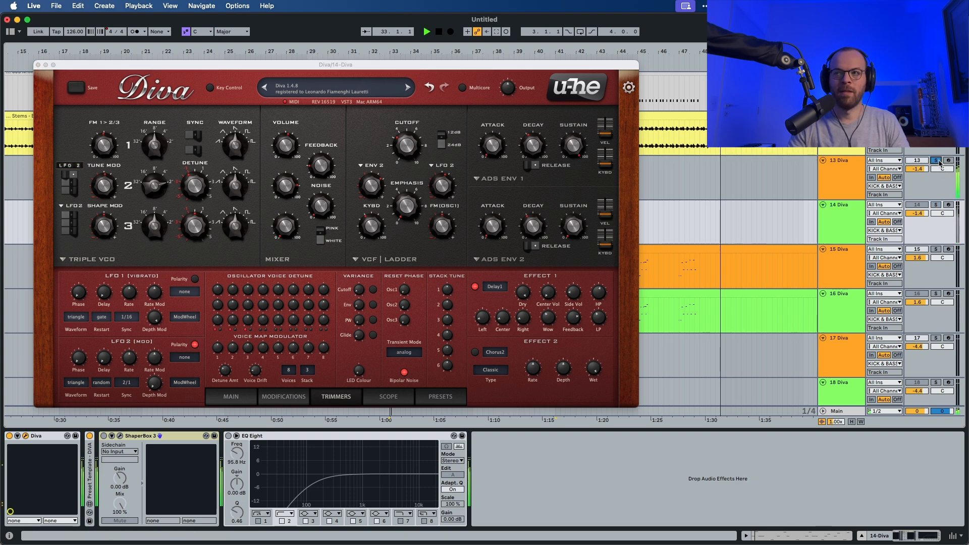
pyautogui.click(936, 205)
pyautogui.press('space')
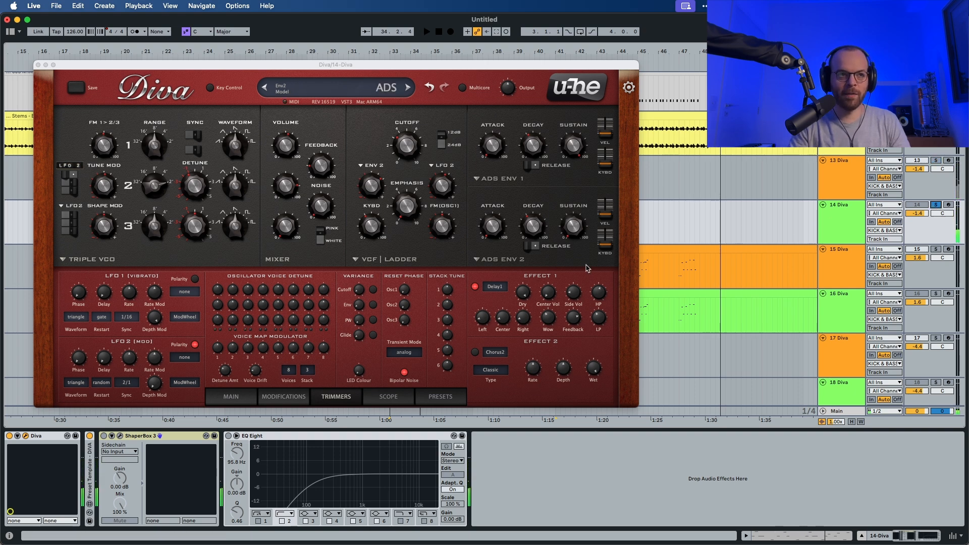
# Restore the ShaperBox 3 and EQ Eight processing on 14 Diva, play it back and turn off the track's solo.
pyautogui.press('super+z')
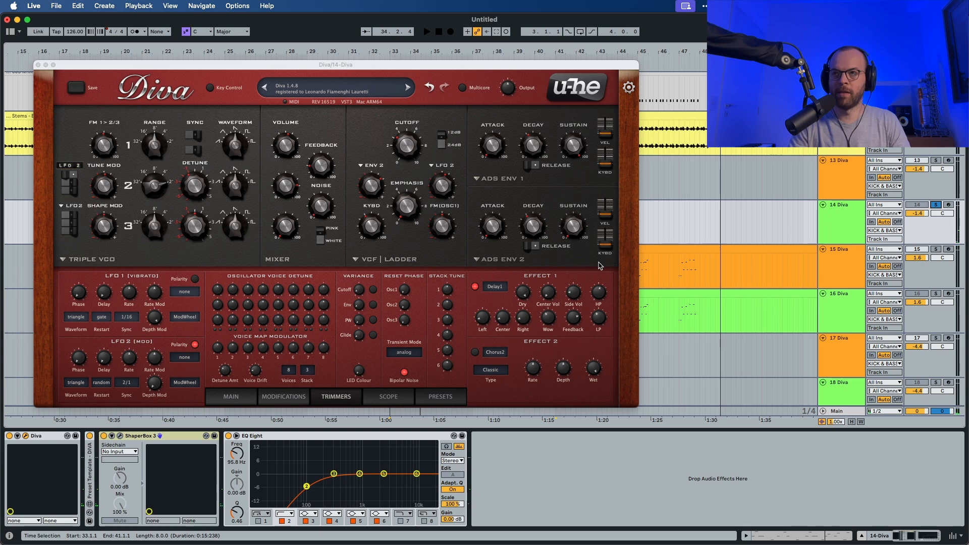
pyautogui.press('space')
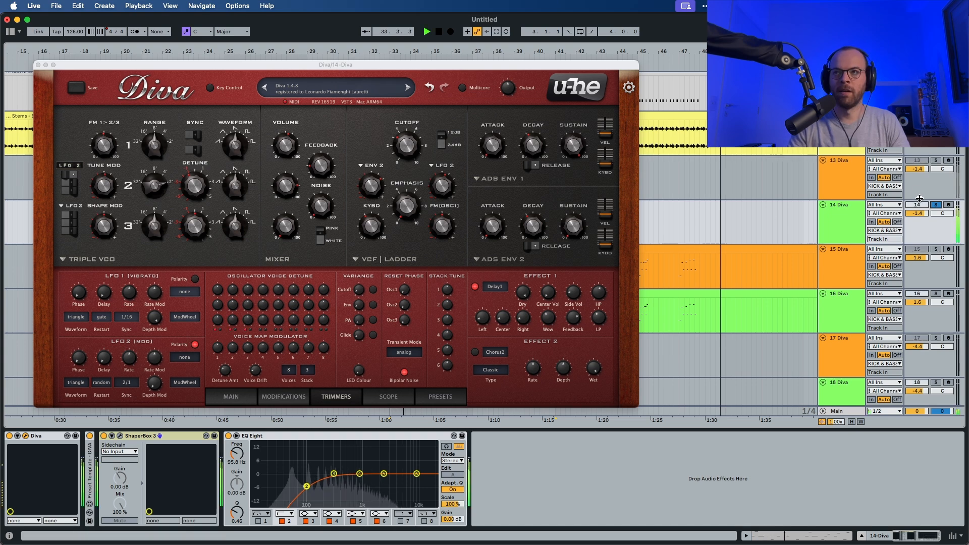
pyautogui.click(936, 206)
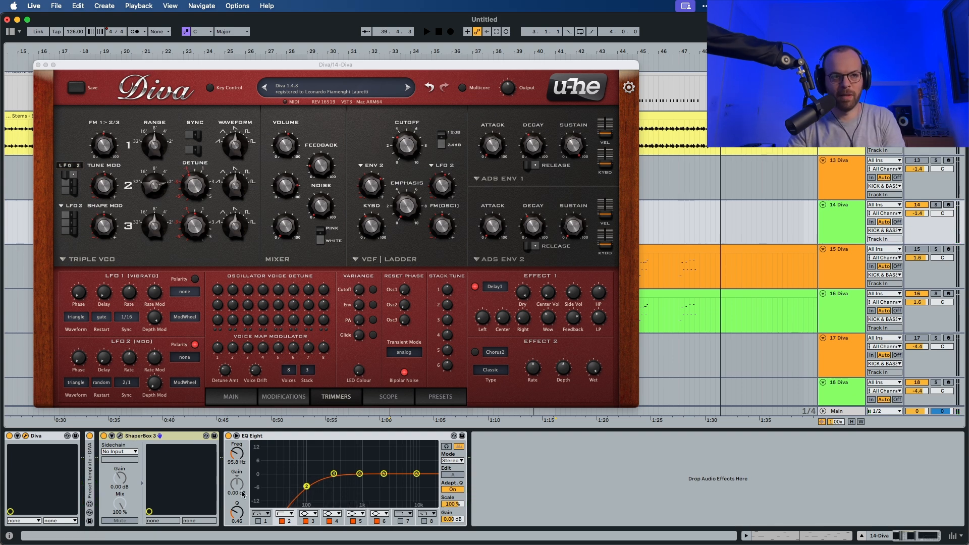
# Inspect the ShaperBox 3 volume curve on the 14 Diva track and close its window again.
pyautogui.click(120, 436)
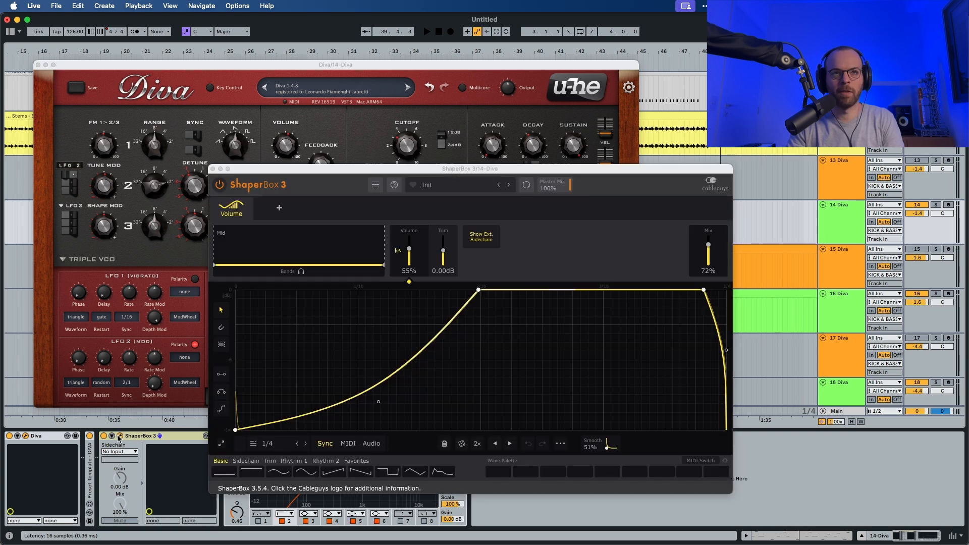
pyautogui.click(120, 436)
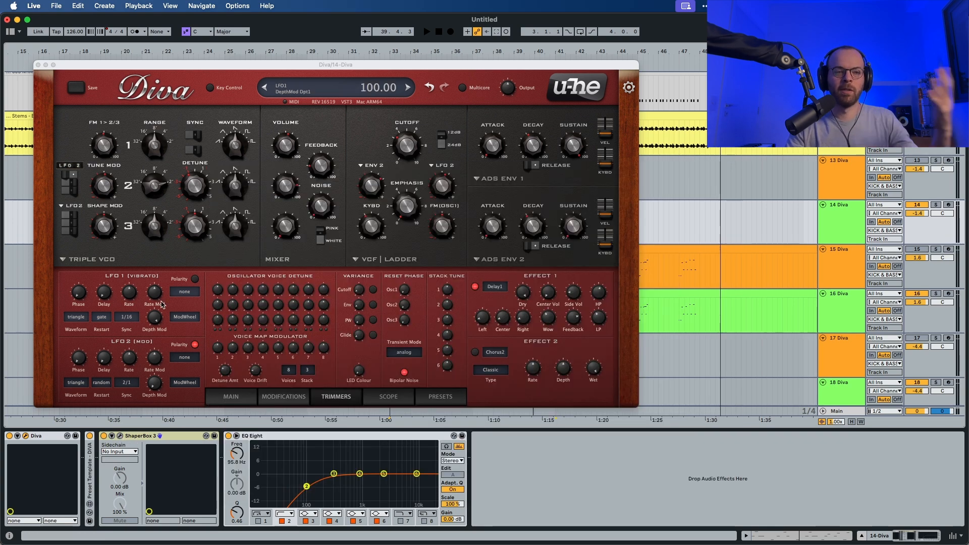
# Play the 14 Diva lead together with the other tracks, allowing the DropboxUpdateClient connection to dropbox.com.
pyautogui.press('space')
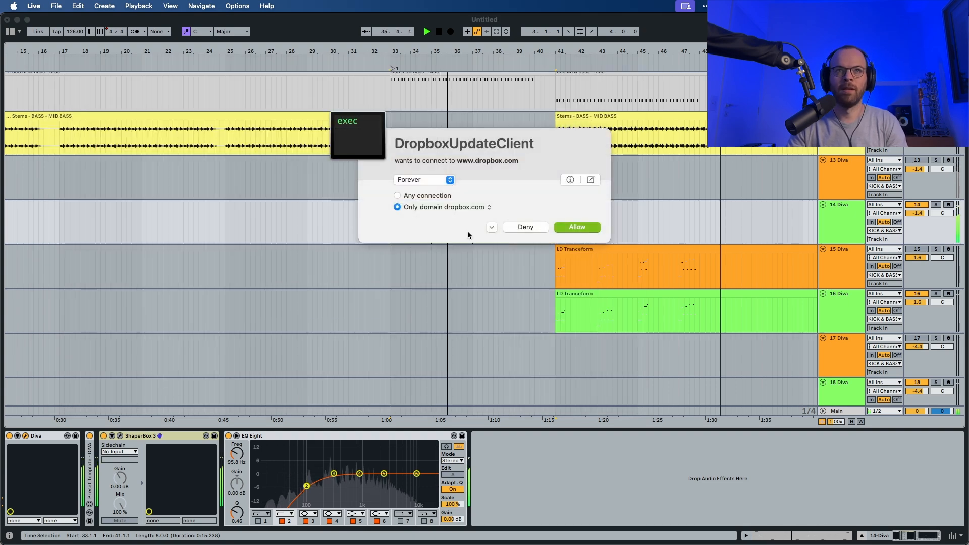
pyautogui.click(575, 227)
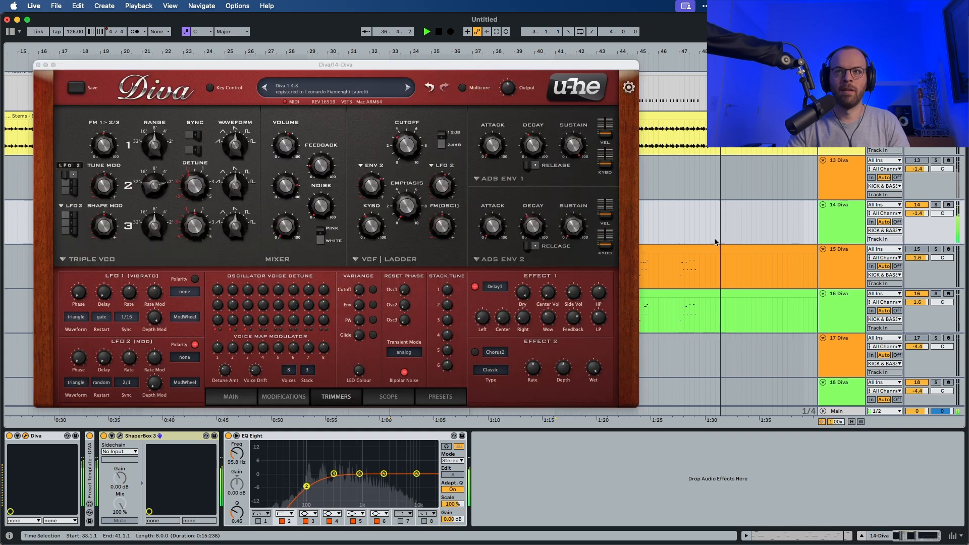
pyautogui.click(830, 241)
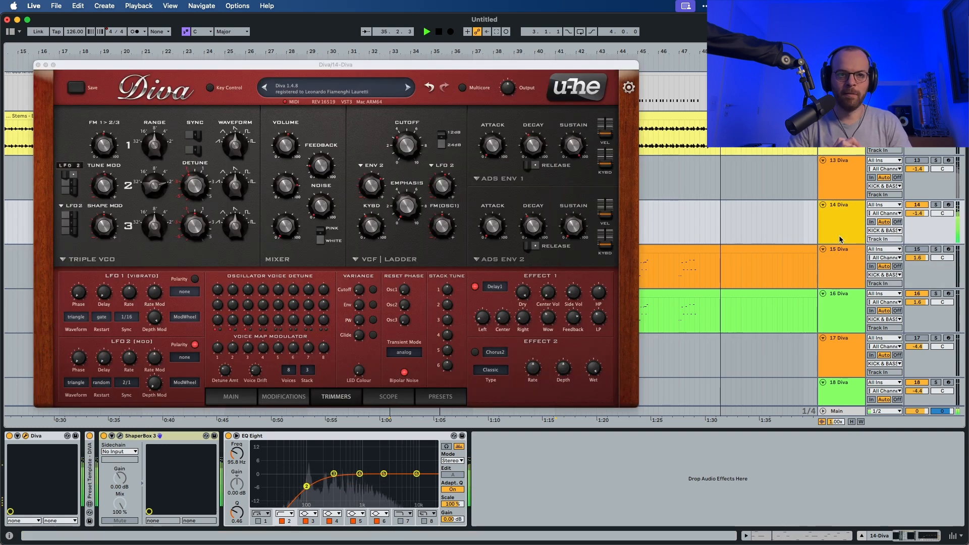
pyautogui.press('space')
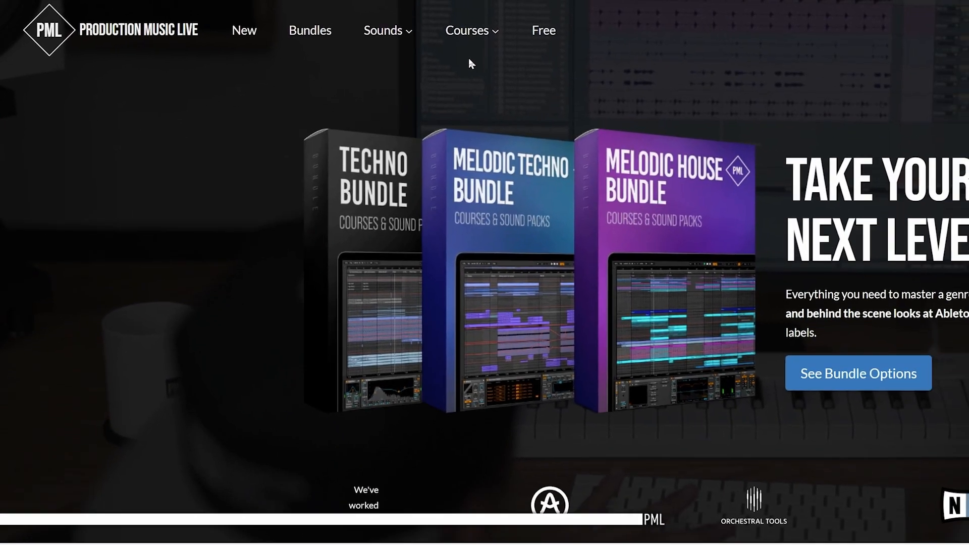
pyautogui.moveTo(568, 38)
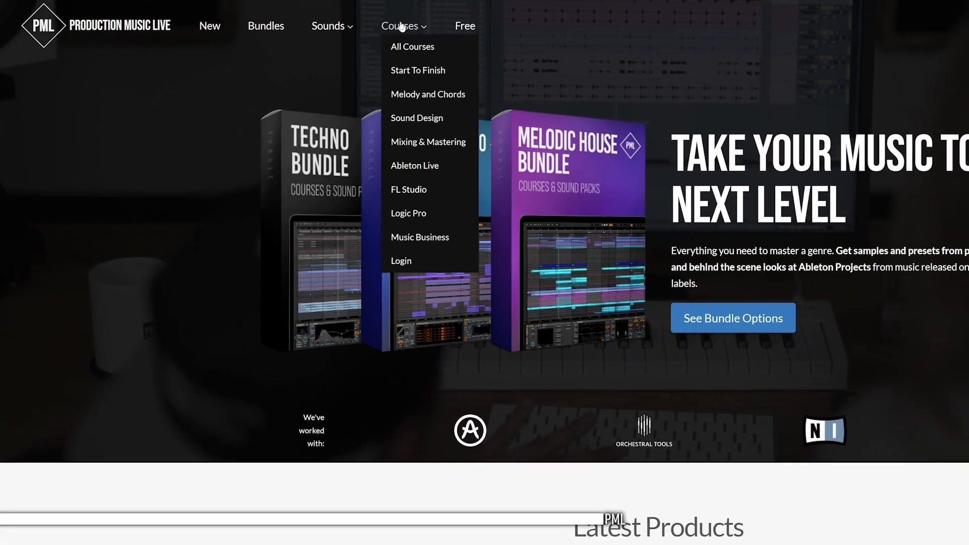
pyautogui.moveTo(356, 28)
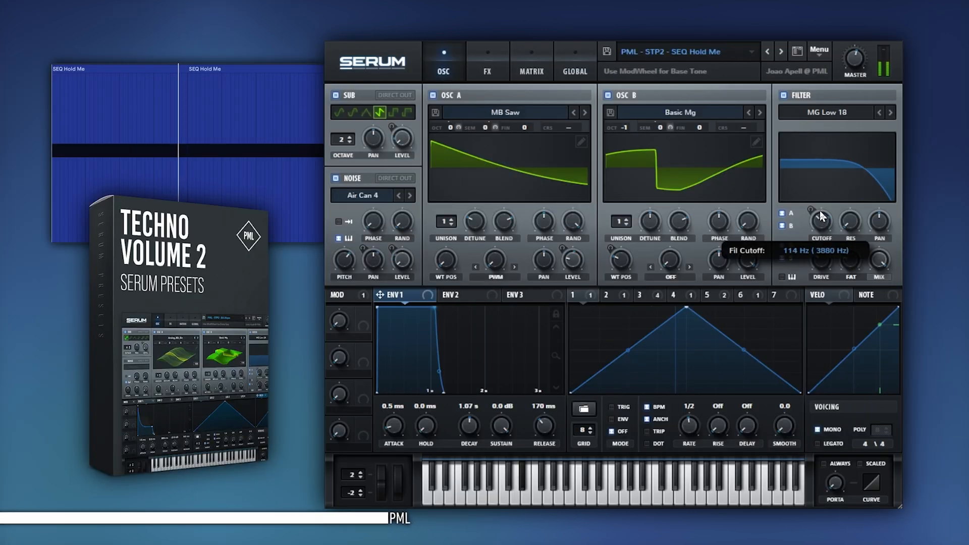
pyautogui.moveTo(821, 217); pyautogui.dragTo(818, 198)
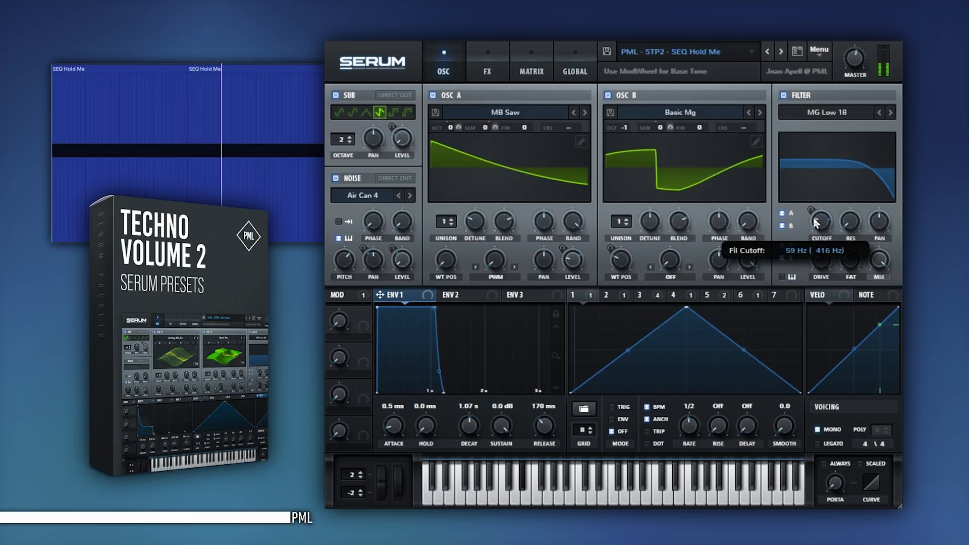